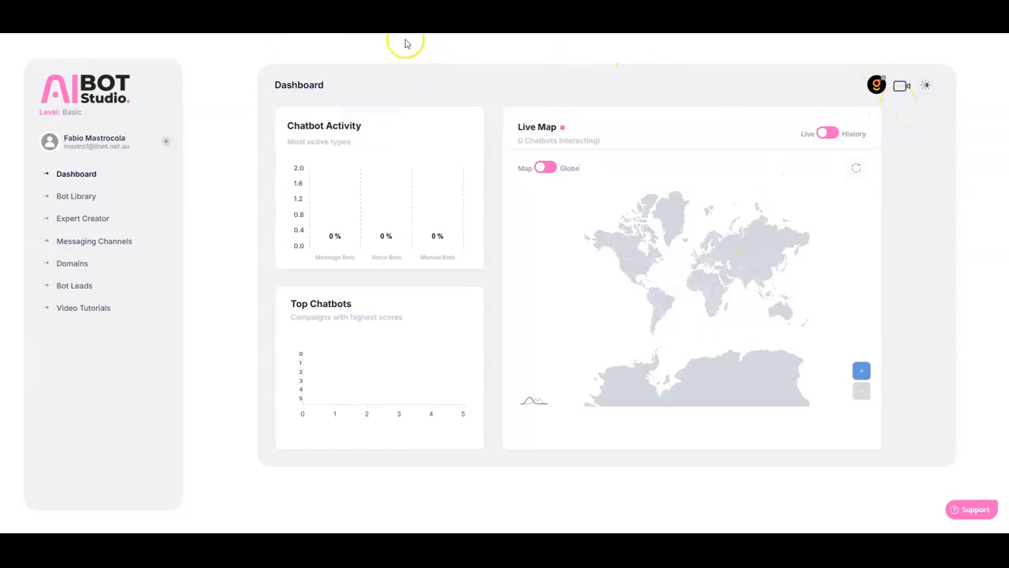
- Switch to Global Control and look over the Contacts page and the tag options
key("ctrl+Tab")
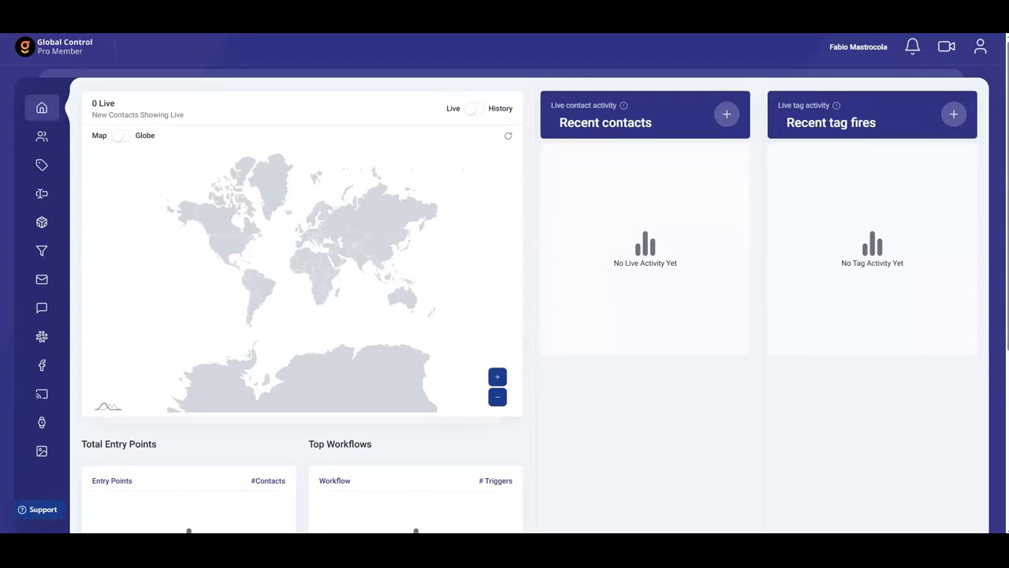
left_click(41, 139)
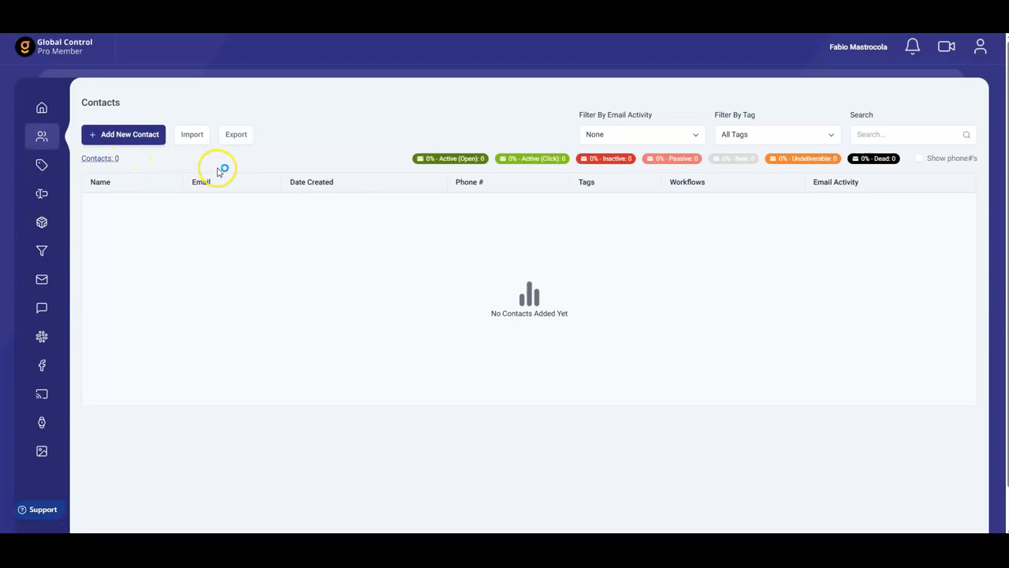
left_click(42, 165)
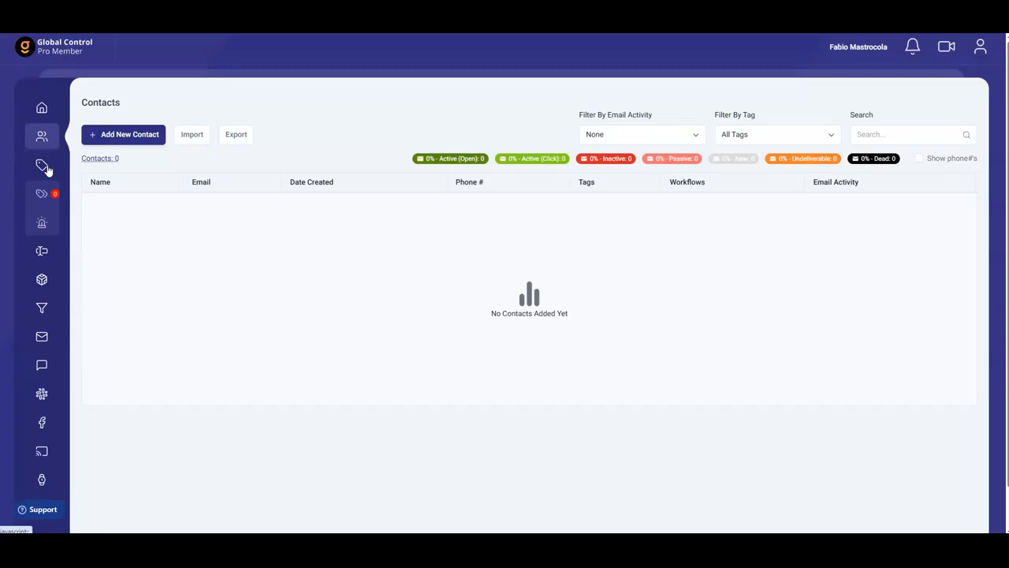
left_click(55, 168)
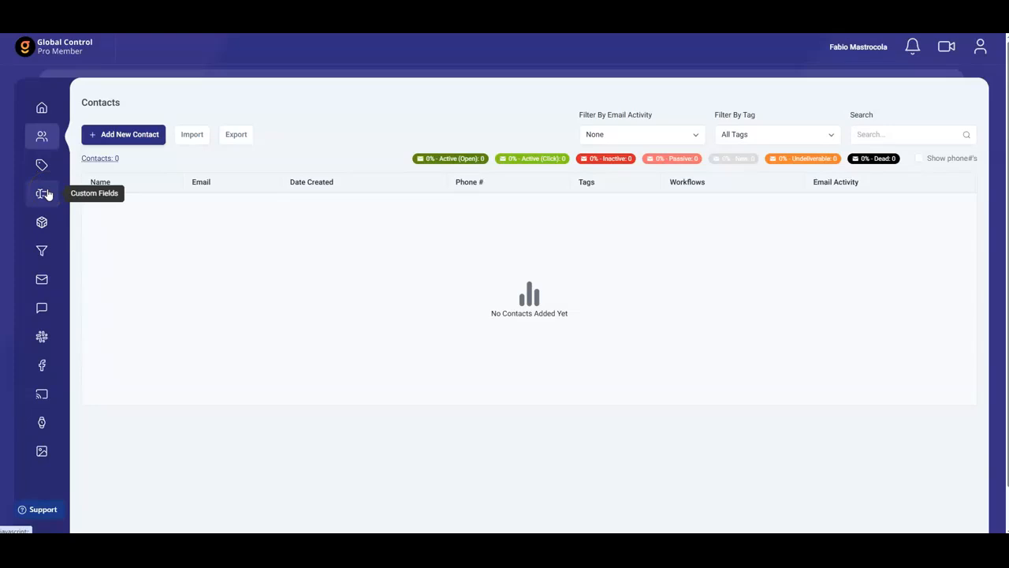
- Open the Integration Board and look through its categories and available integrations
left_click(43, 224)
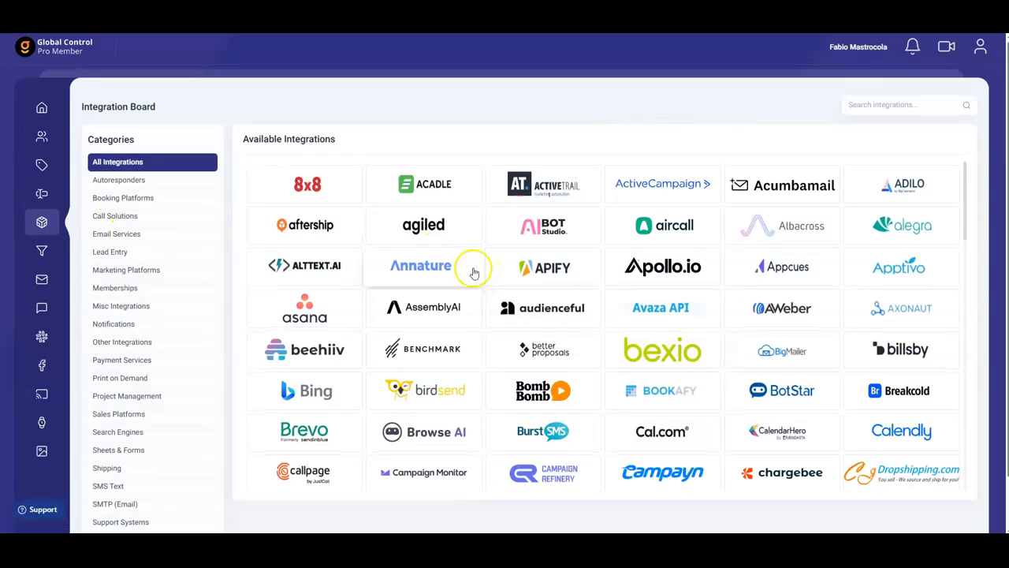
scroll(140, 257, "down", 1)
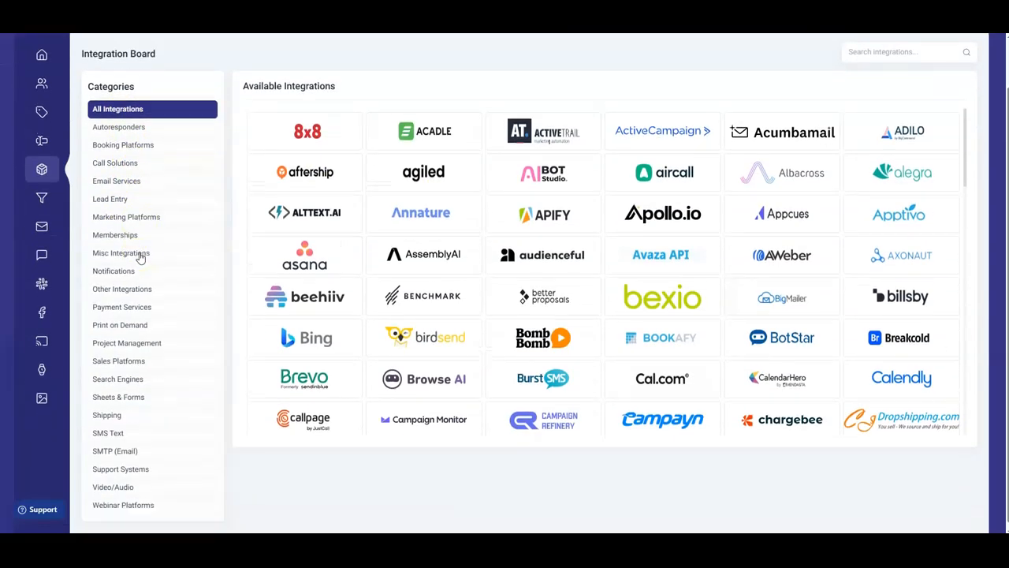
scroll(140, 257, "down", 1)
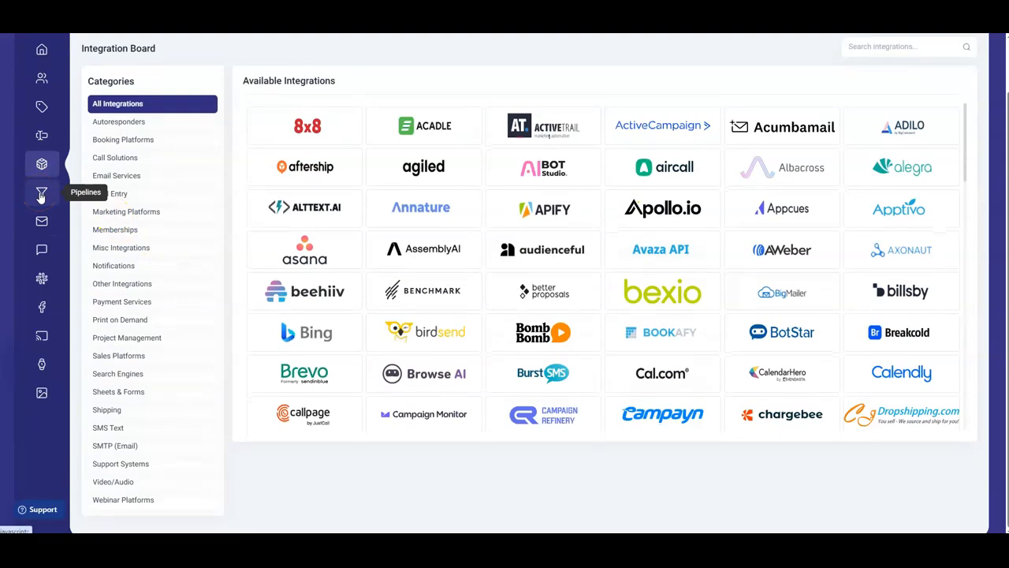
left_click(43, 224)
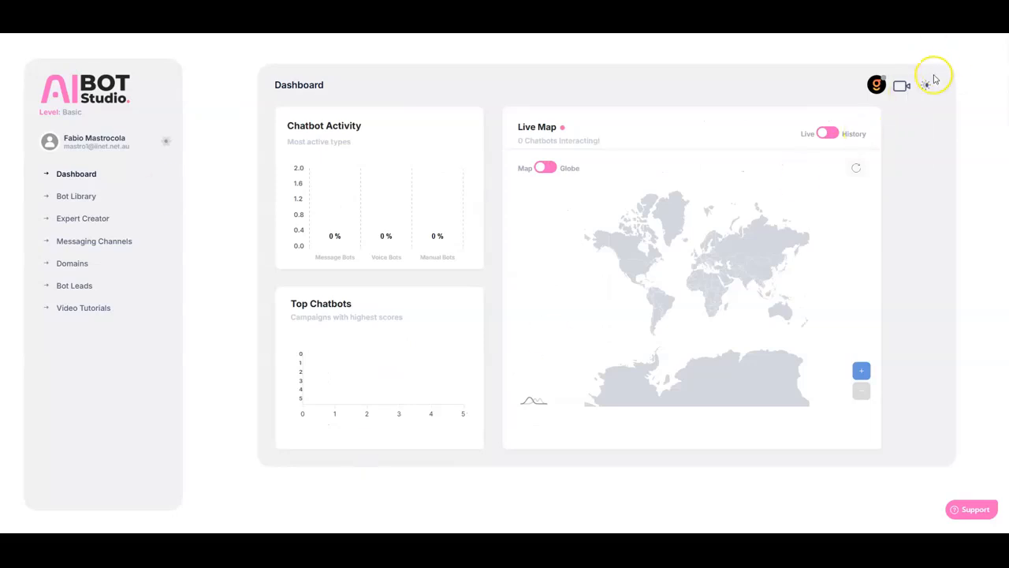
- Open the AI Bot Studio video tutorials and look through the training videos from Start Here down to Domain Names
left_click(903, 85)
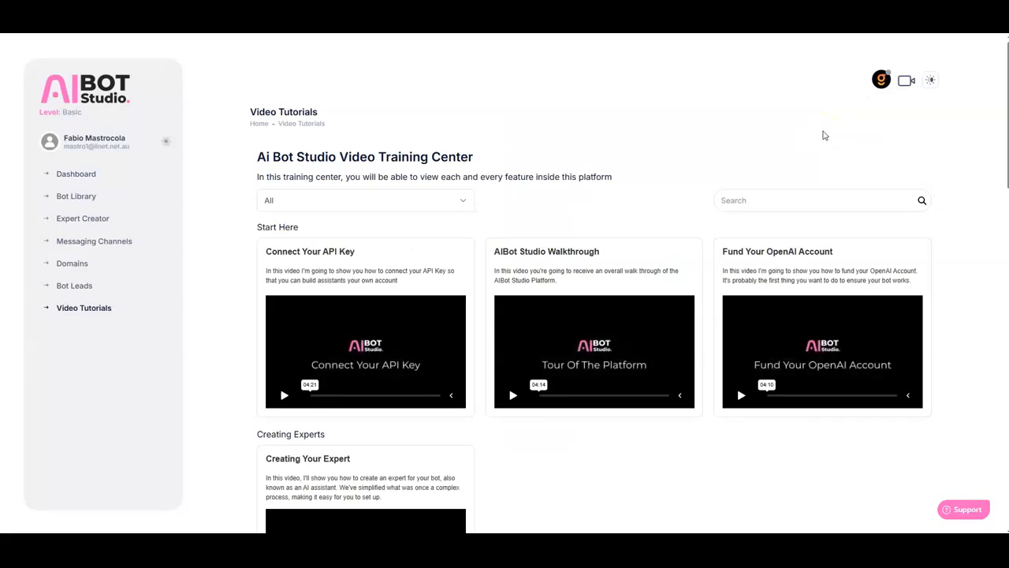
scroll(824, 136, "down", 5)
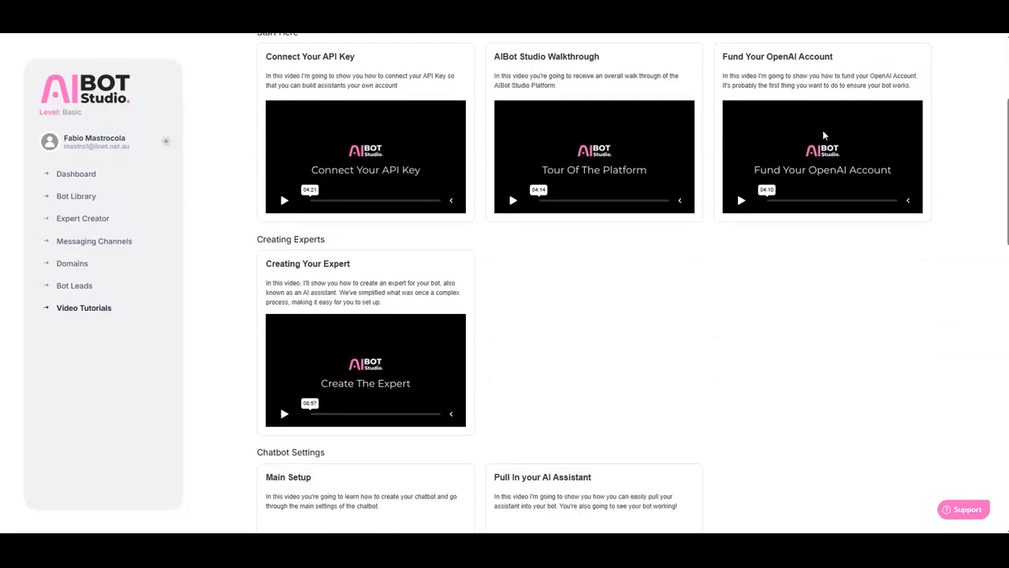
scroll(824, 136, "down", 4)
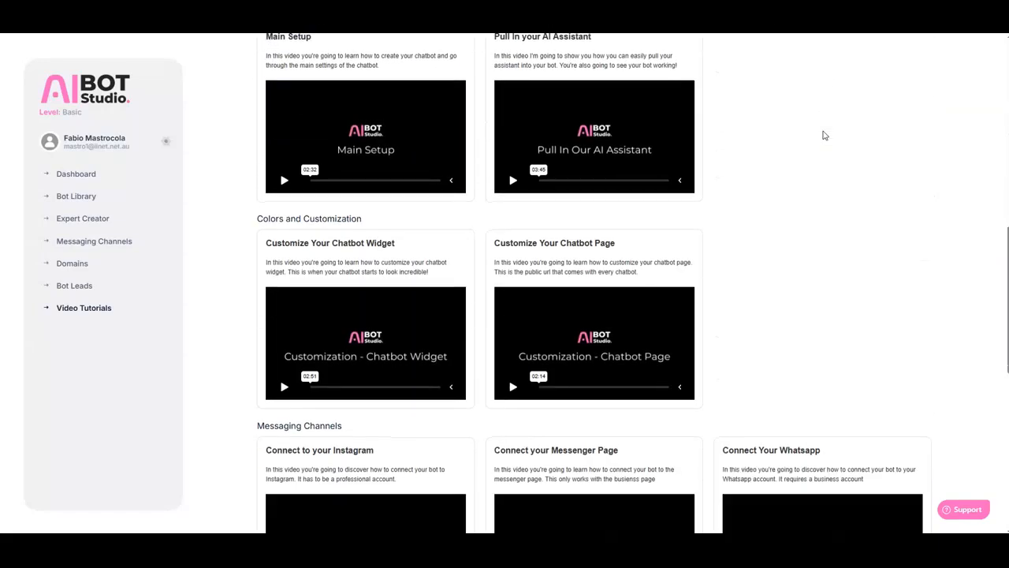
scroll(824, 136, "down", 2)
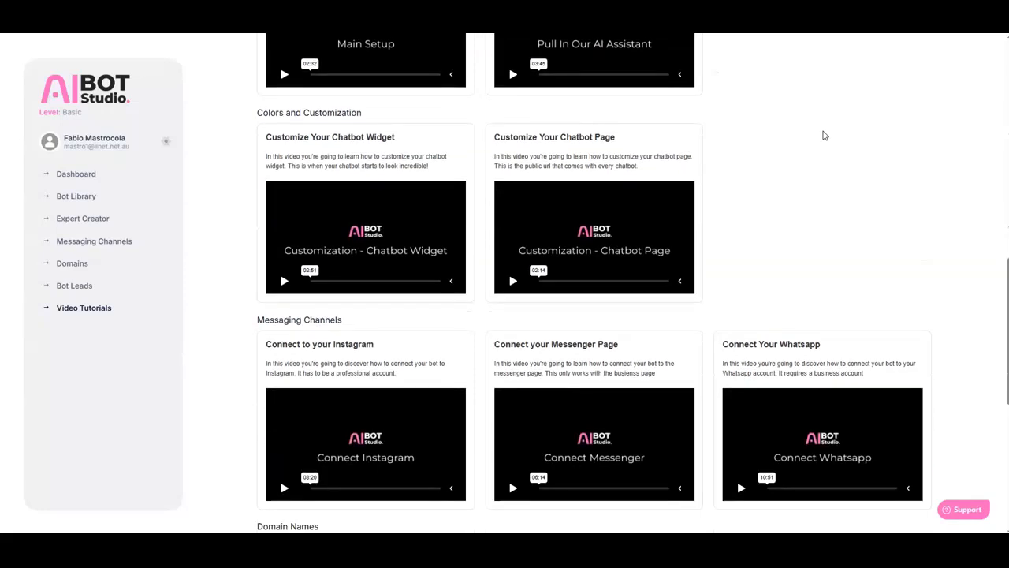
scroll(824, 135, "down", 1)
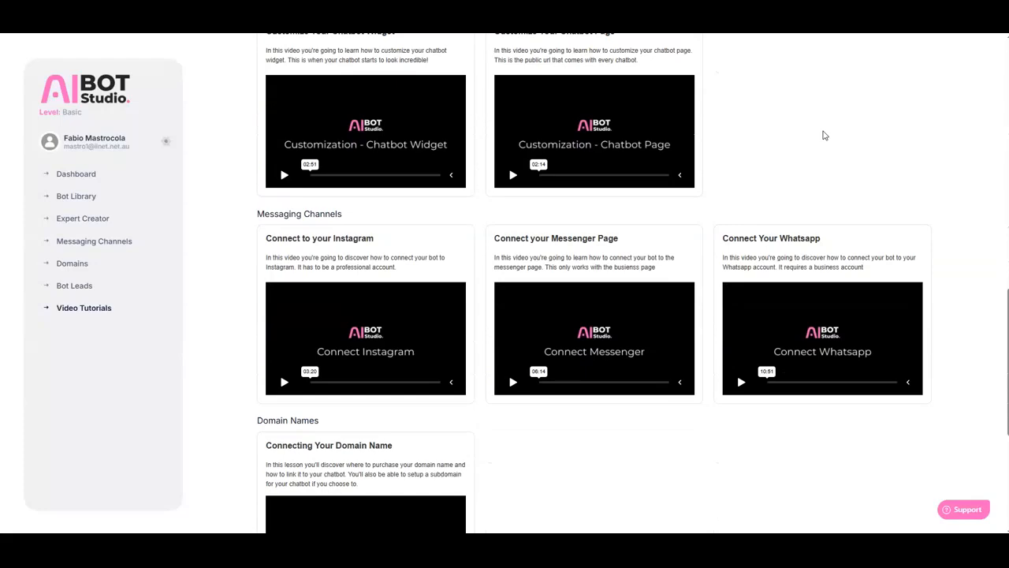
scroll(824, 136, "up", 1)
scroll(824, 135, "down", 1)
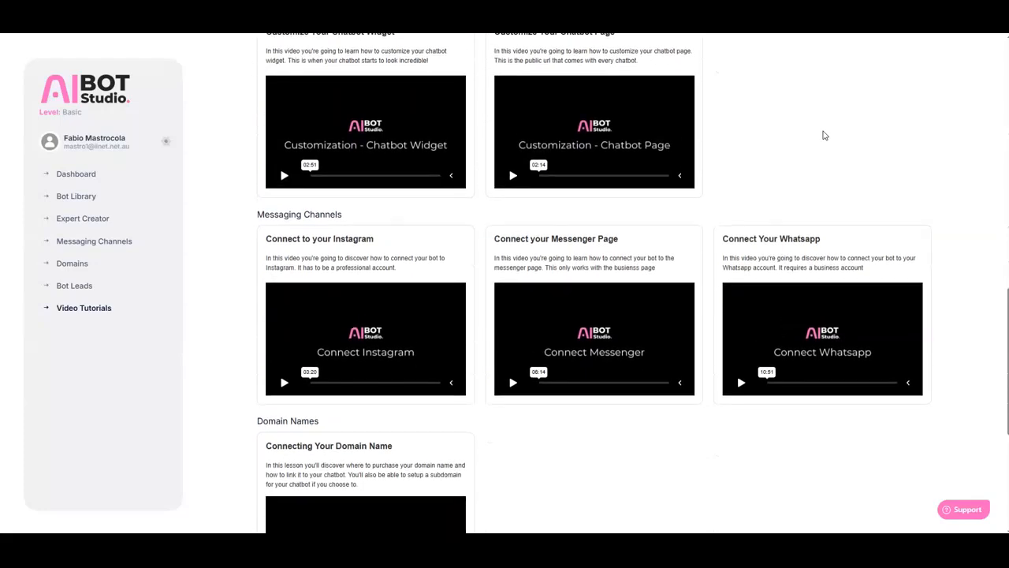
scroll(824, 136, "up", 7)
scroll(824, 135, "up", 5)
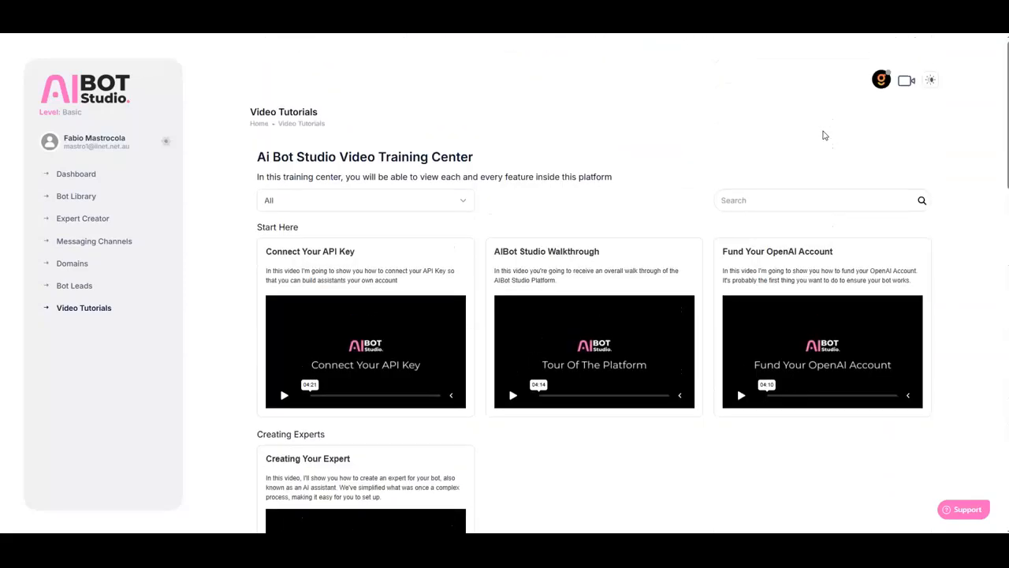
- Try the Dark theme for the interface and return it to Light
left_click(930, 81)
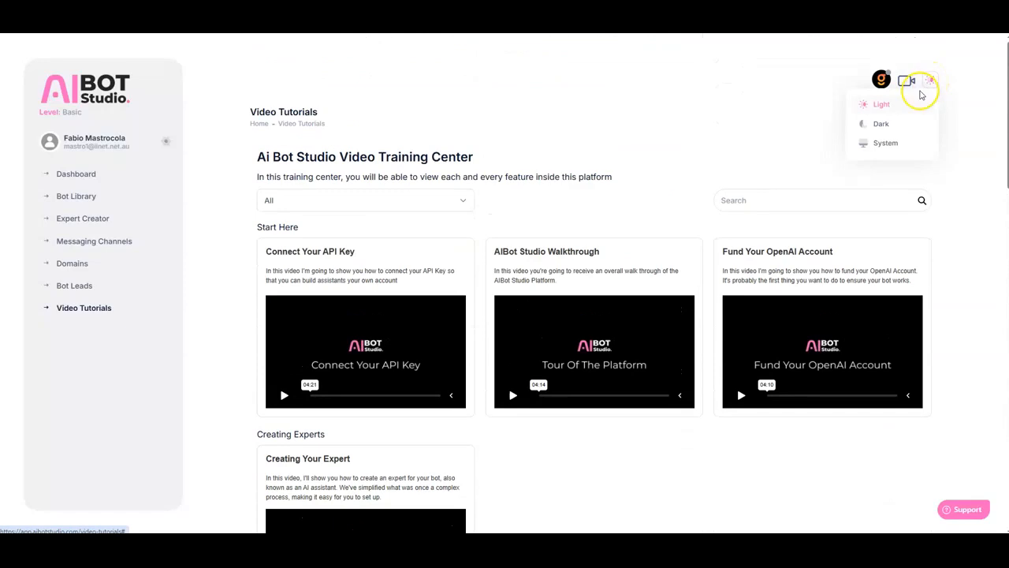
left_click(882, 124)
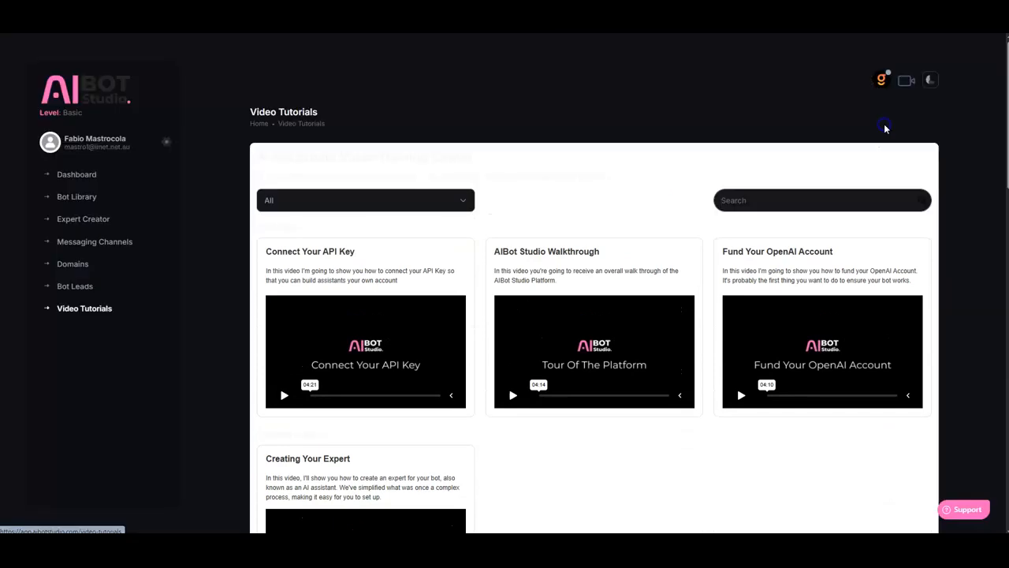
left_click(929, 80)
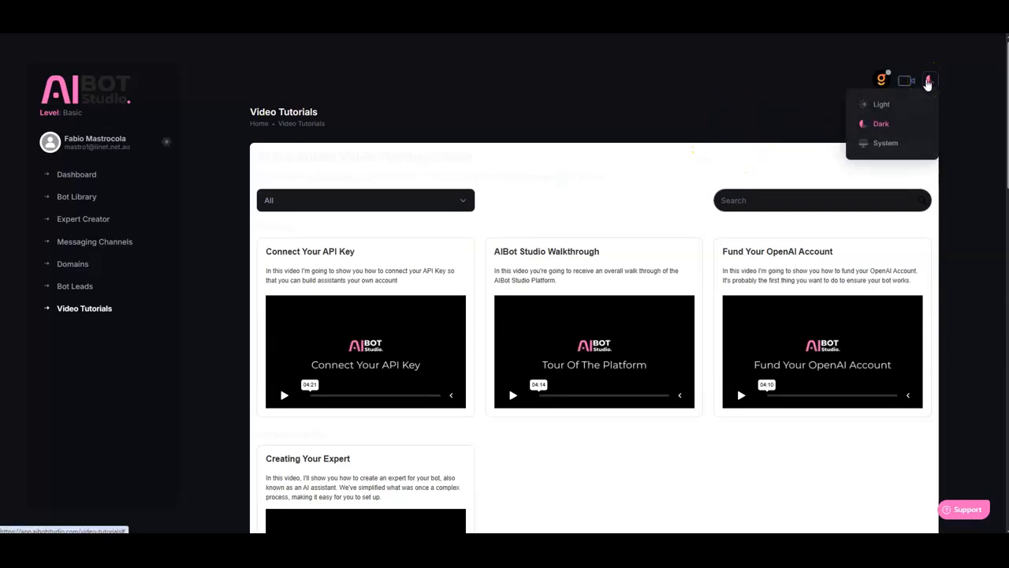
left_click(873, 104)
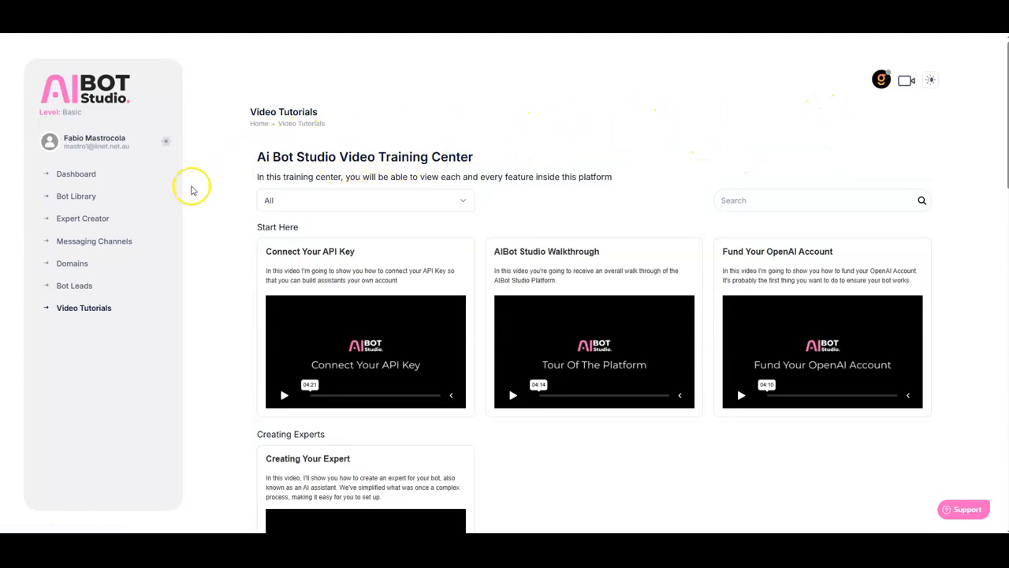
- Start a new chatbot in the Bot Library and name it "High End Luxury Real Estate Florida"
left_click(87, 196)
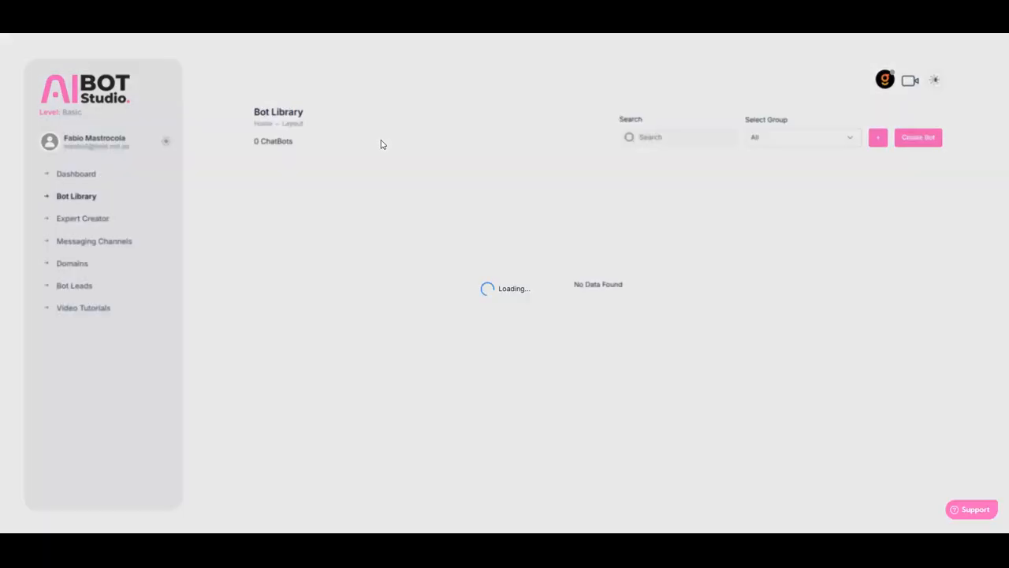
left_click(397, 144)
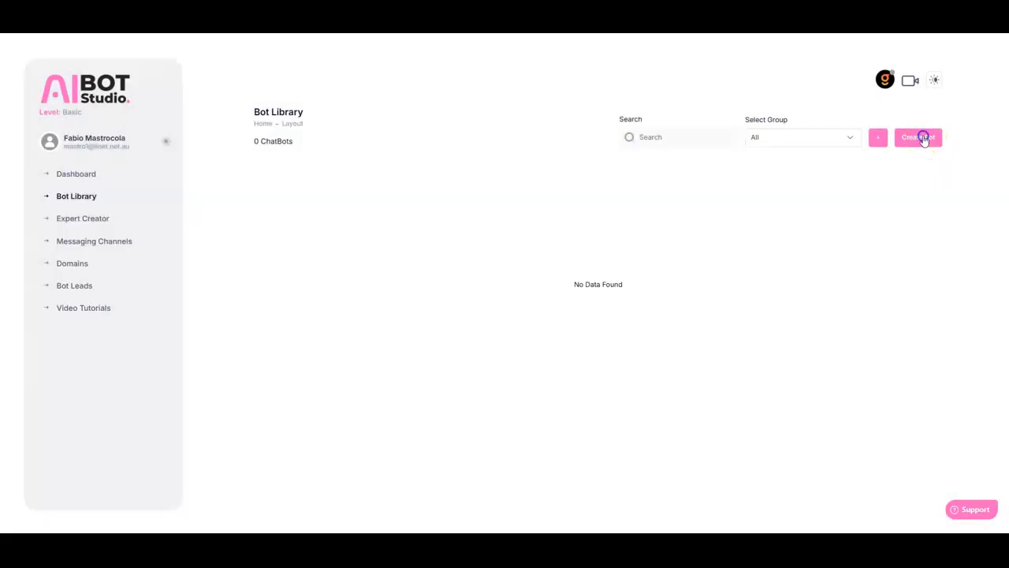
left_click(919, 138)
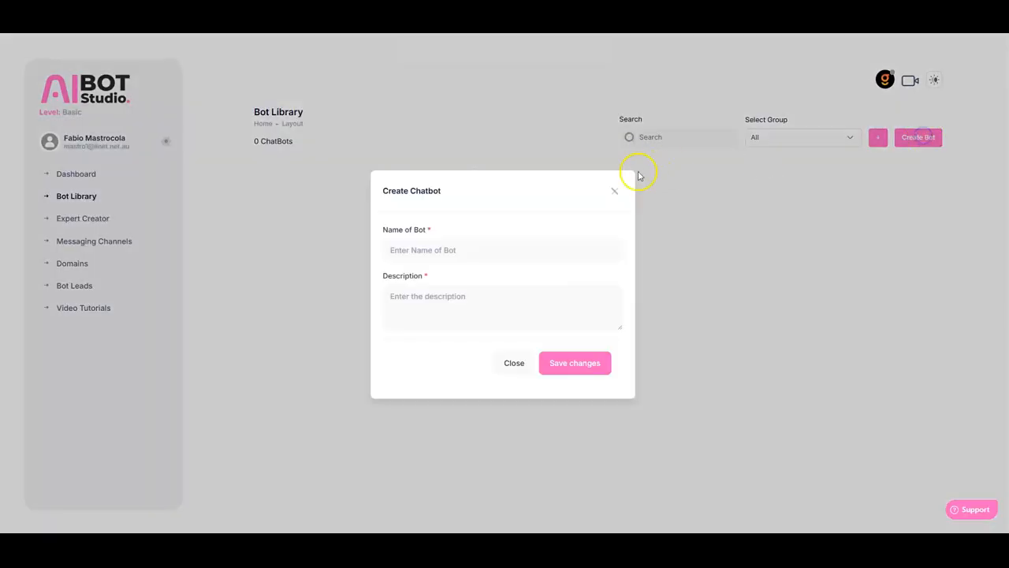
left_click(504, 246)
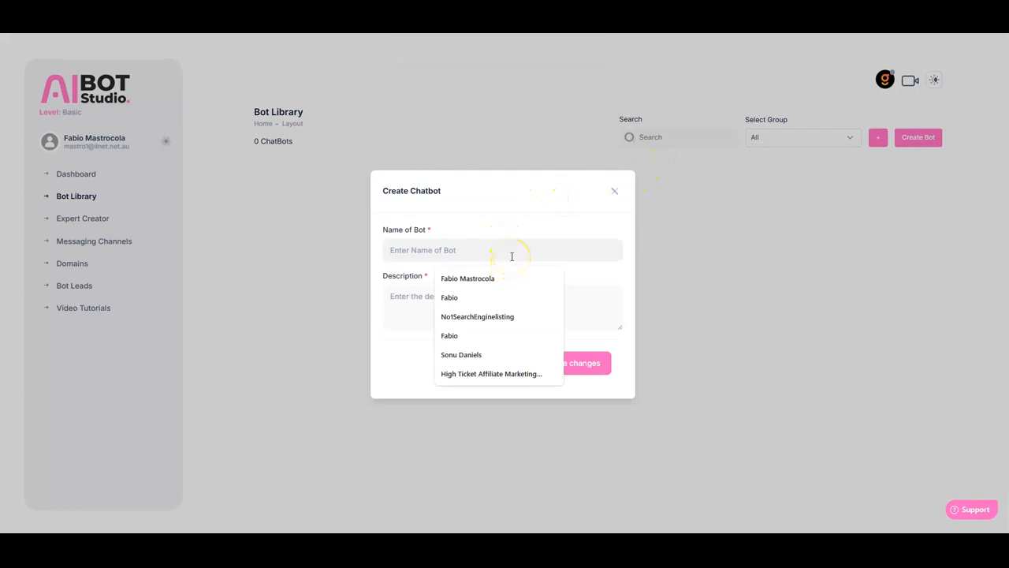
type("S")
key("BackSpace")
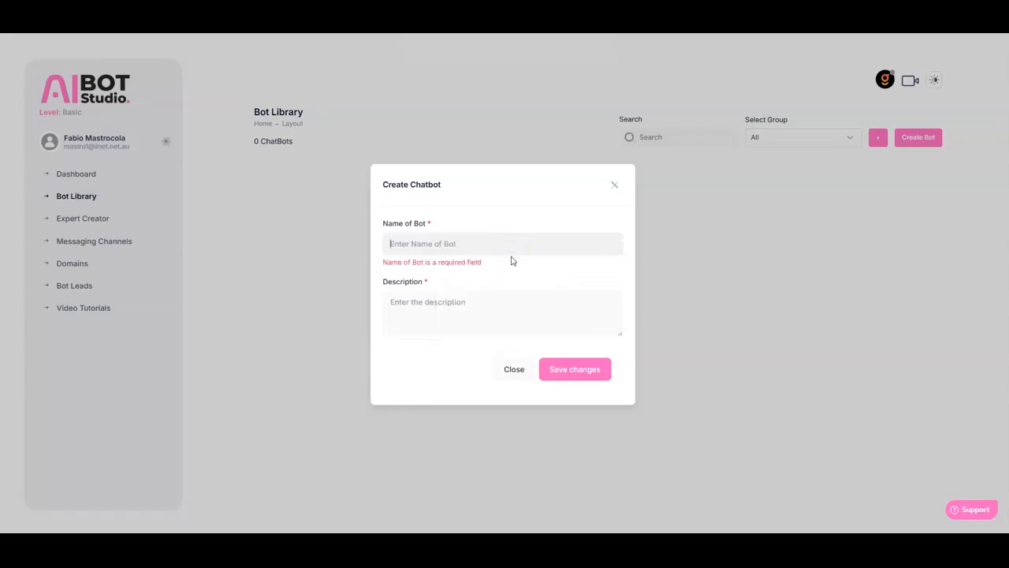
type("Hi")
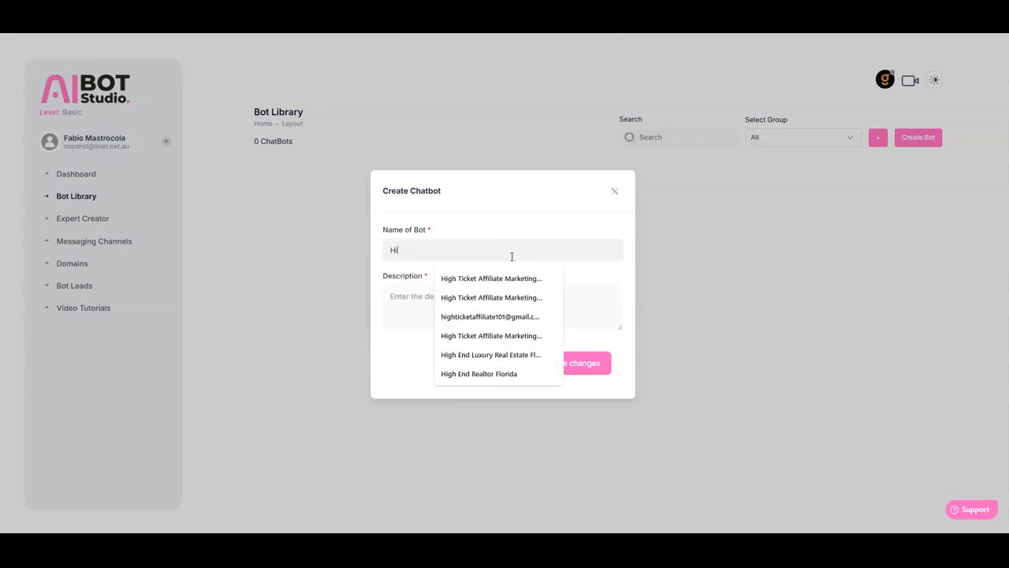
type("gh")
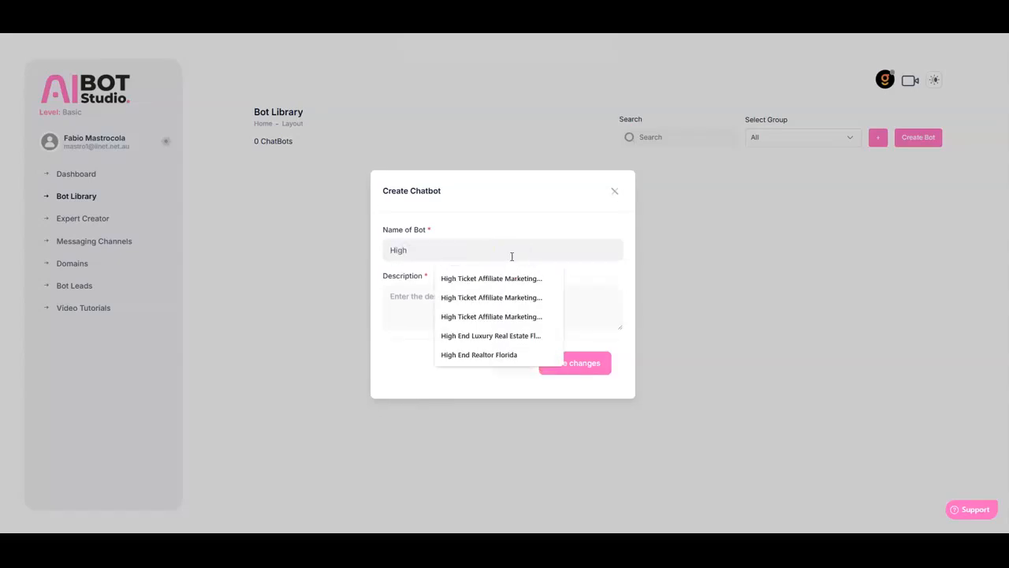
left_click(497, 335)
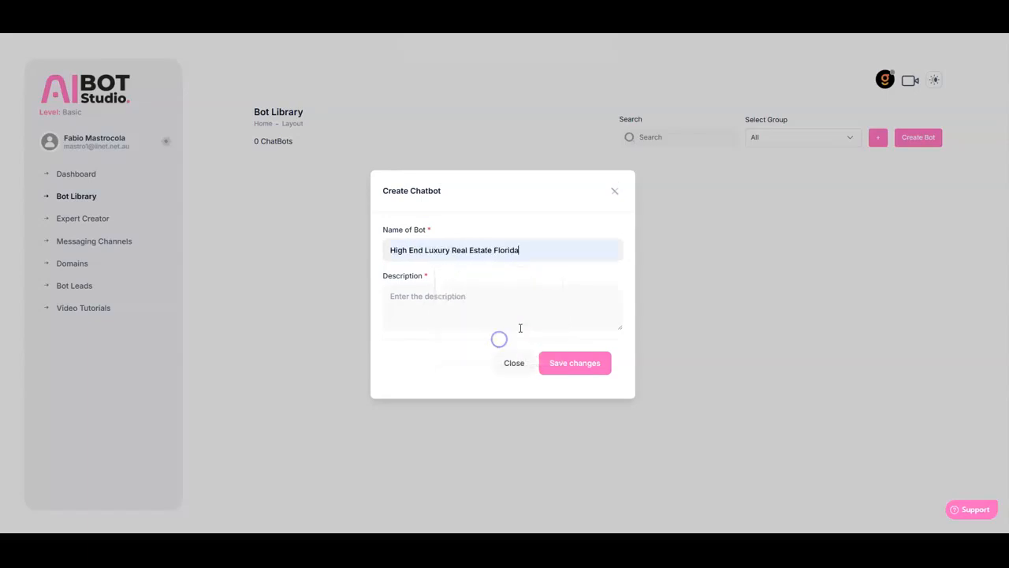
- Copy the bot name into the description as "High End Luxury Real Estate Florida" and save the new chatbot
left_click_drag(529, 241, 391, 241)
right_click(396, 247)
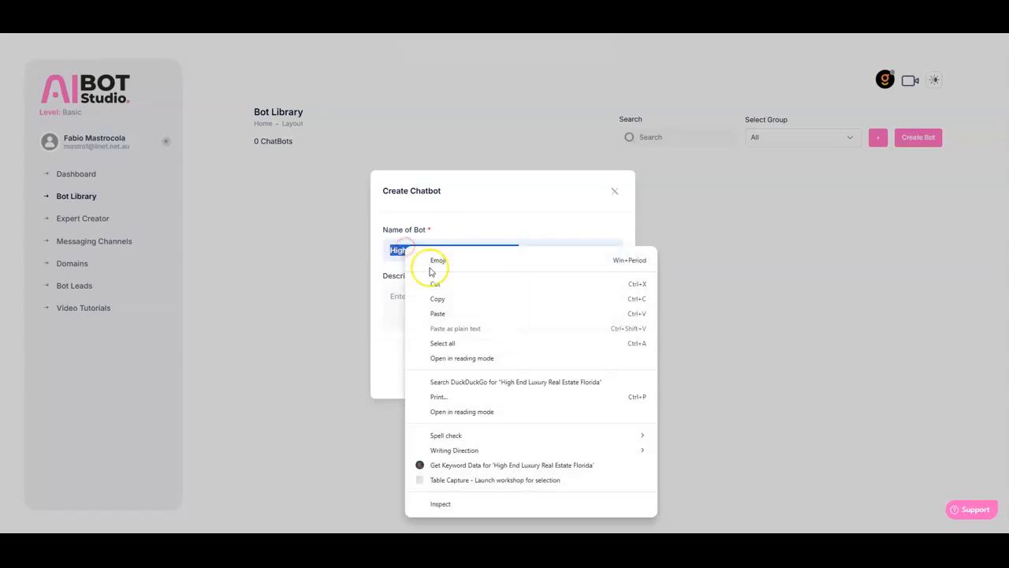
left_click(439, 298)
left_click(438, 294)
key("ctrl+v")
left_click(431, 301)
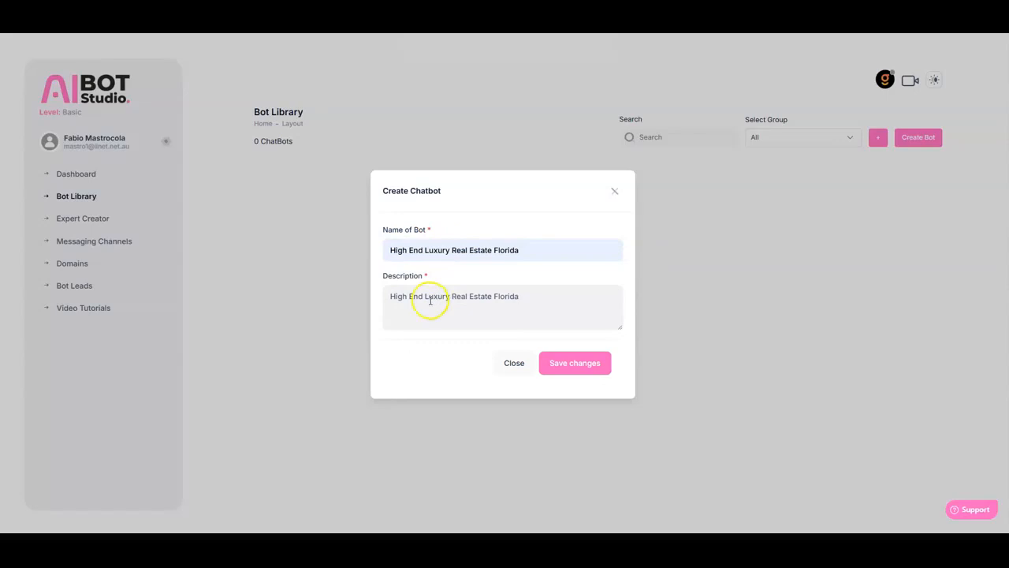
left_click(528, 302)
left_click(575, 369)
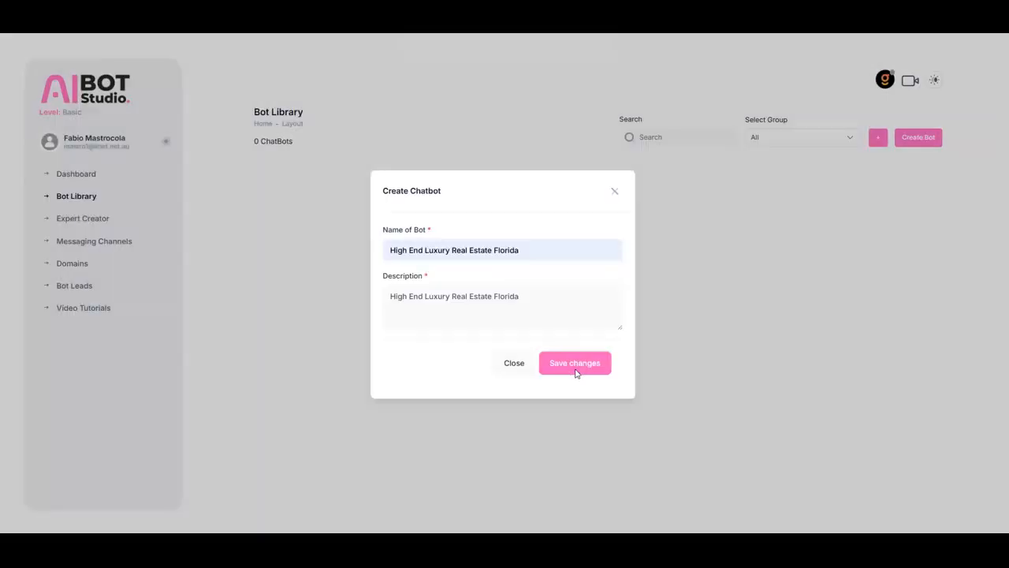
left_click(591, 369)
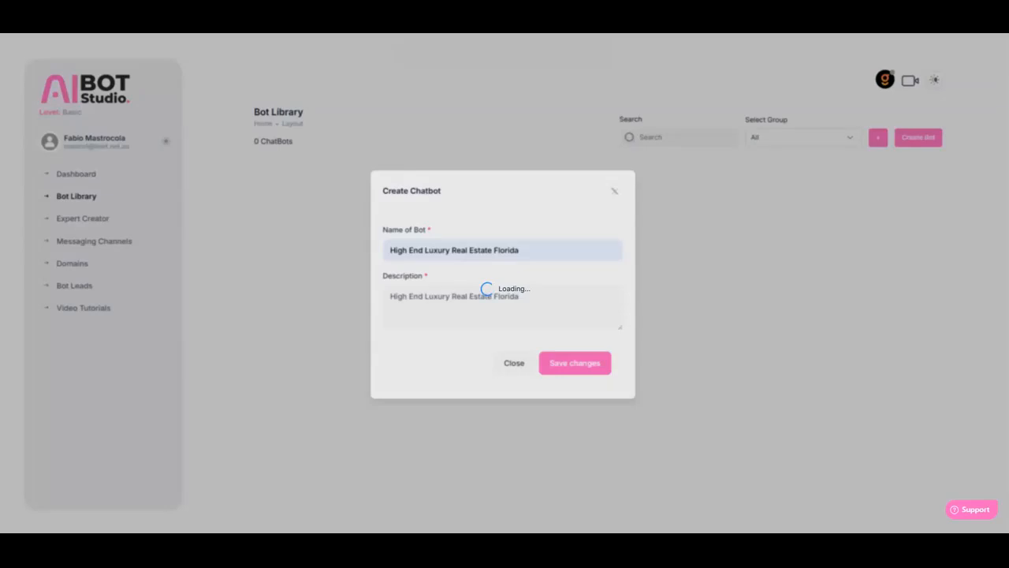
left_click(660, 182)
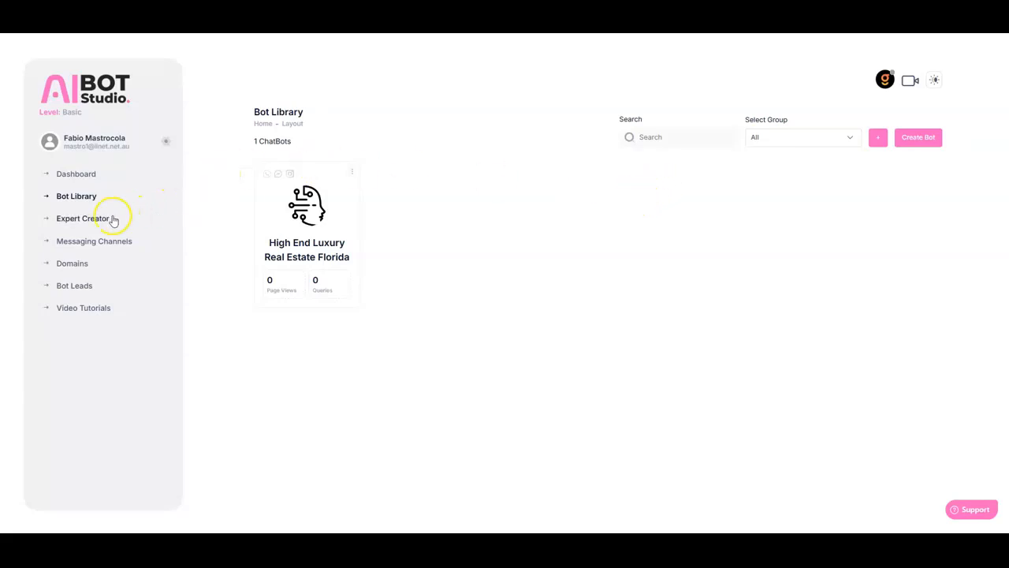
- Open the Expert Creator and name the new expert "High End Realtor Florida"
left_click(86, 219)
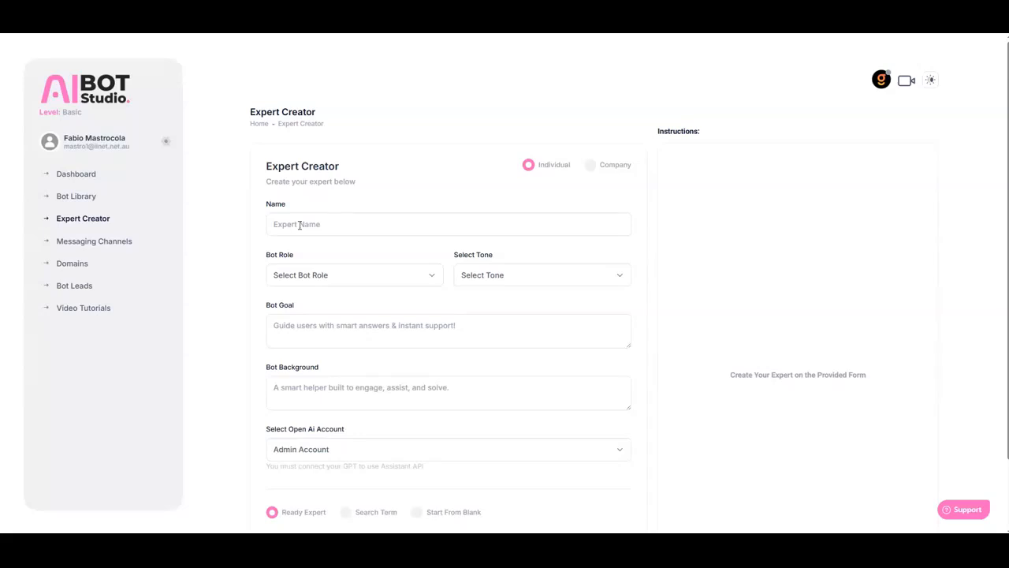
left_click(299, 226)
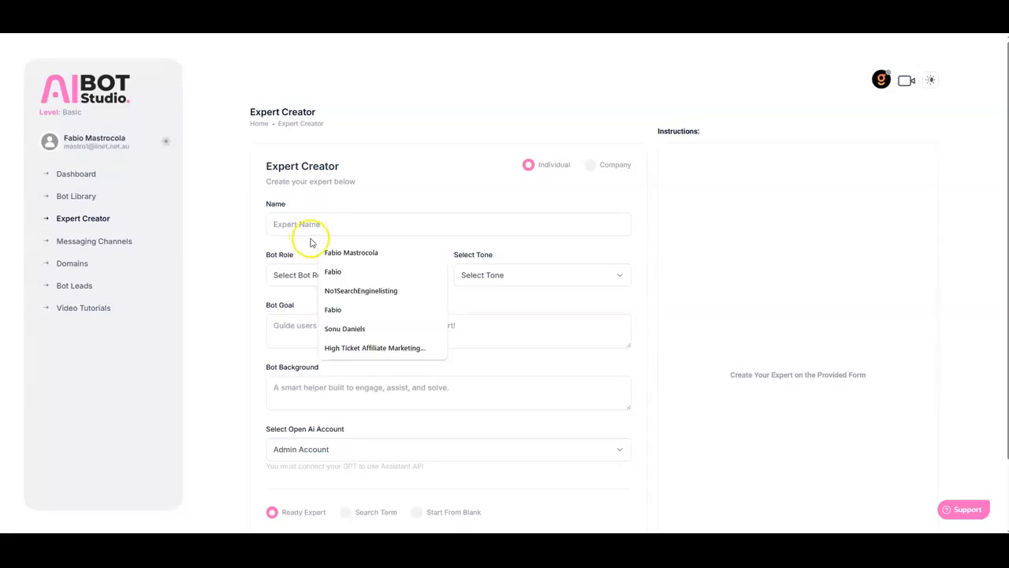
type("High End Realtor Florida")
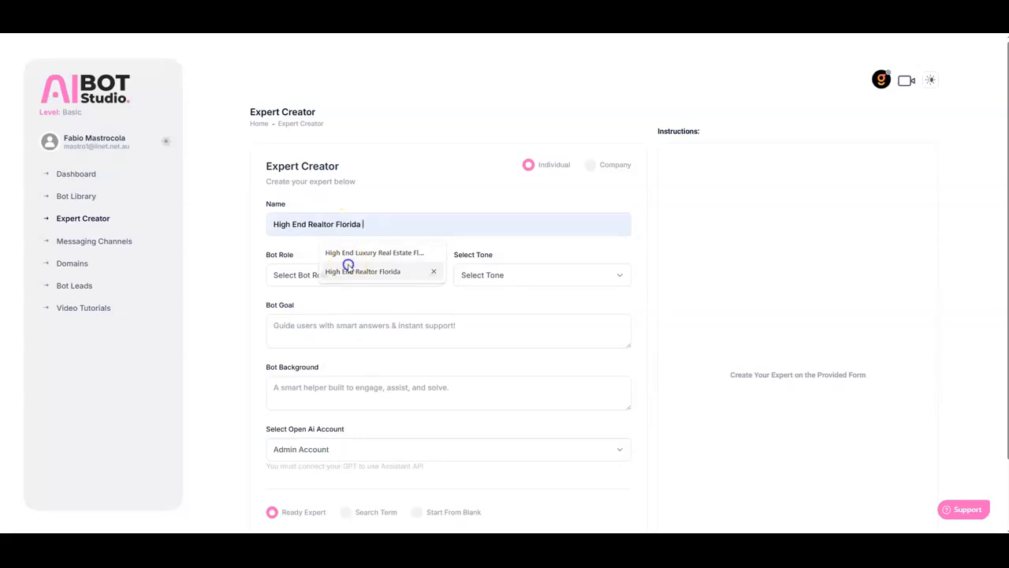
- Confirm the expert name "High End Realtor Florida" and set its bot role to Company Representative and tone to Friendly
left_click(349, 270)
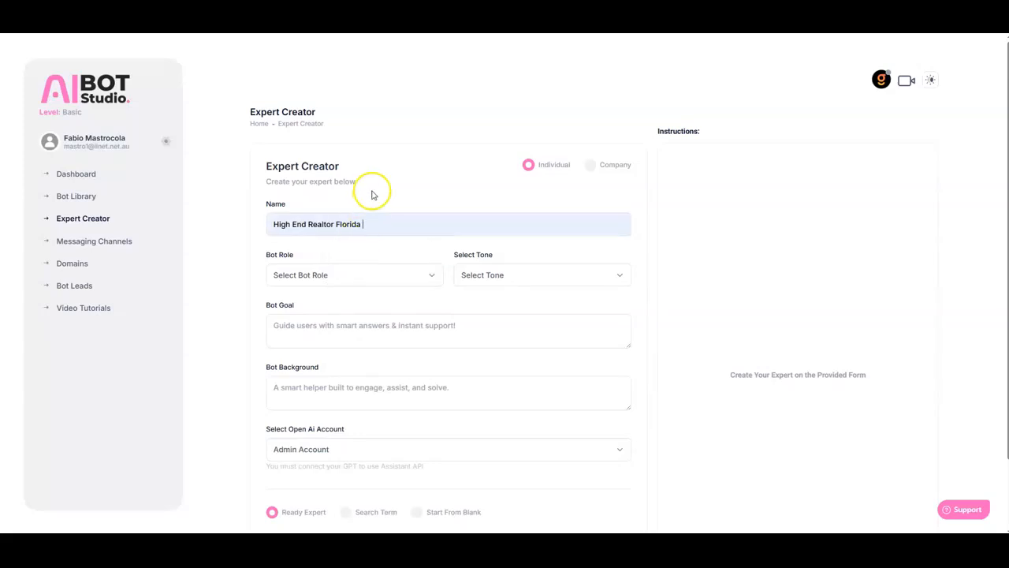
left_click(360, 275)
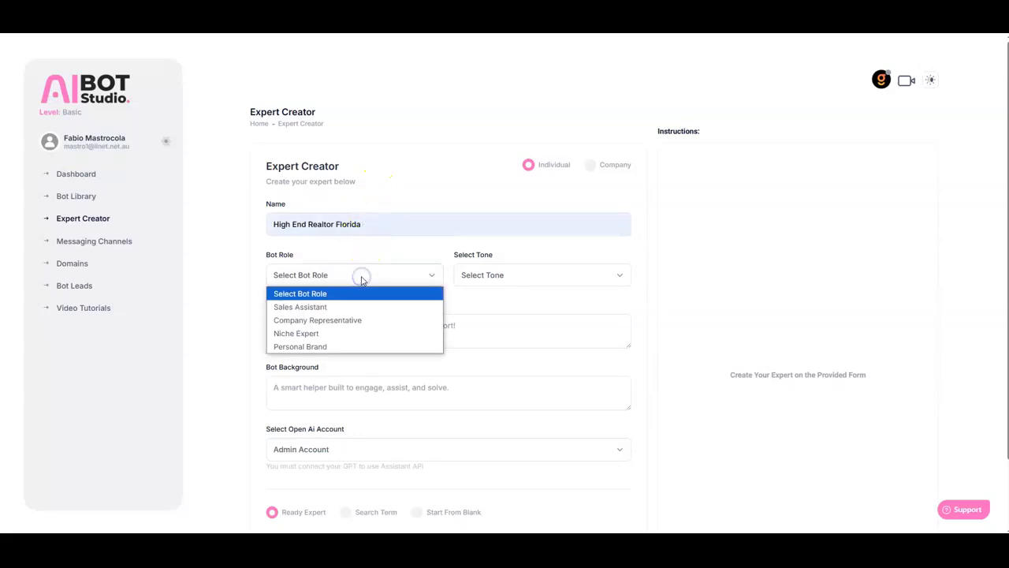
left_click(346, 319)
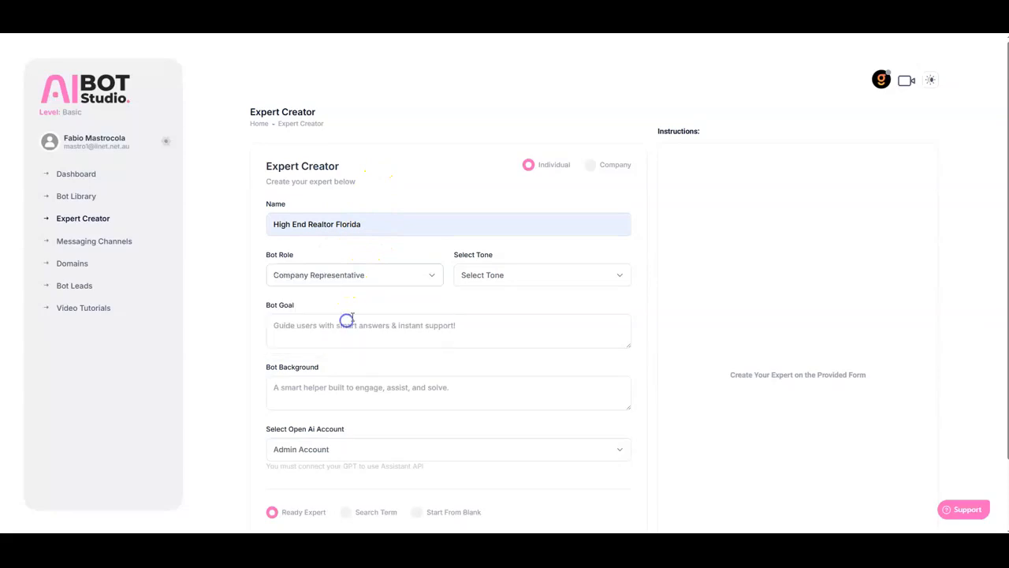
left_click(488, 275)
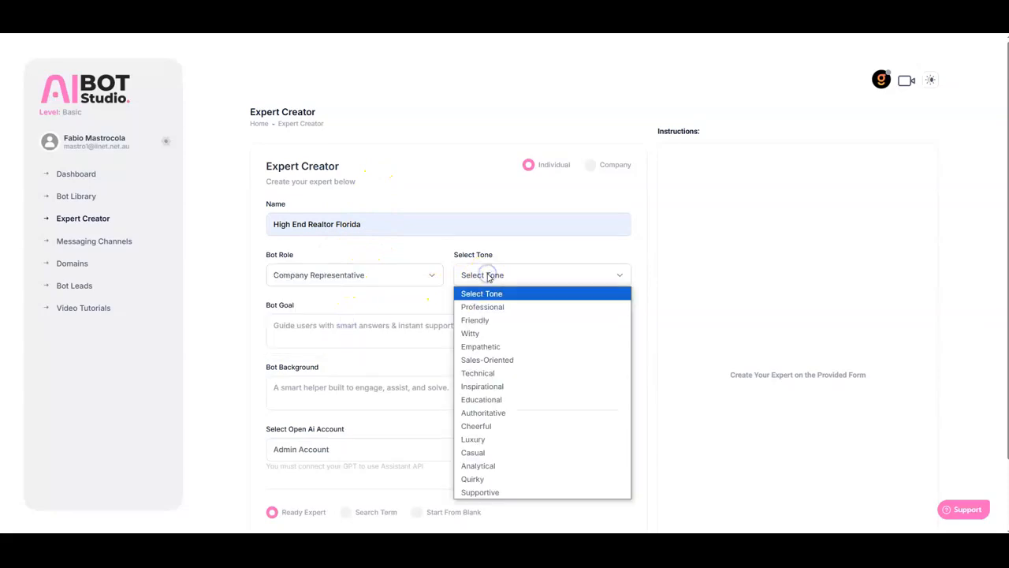
left_click(500, 320)
- Copy the Florida real estate domain knowledge answer, through Optional Enhancements, from the ChatGPT chat into the expert's Bot Goal
left_click(364, 335)
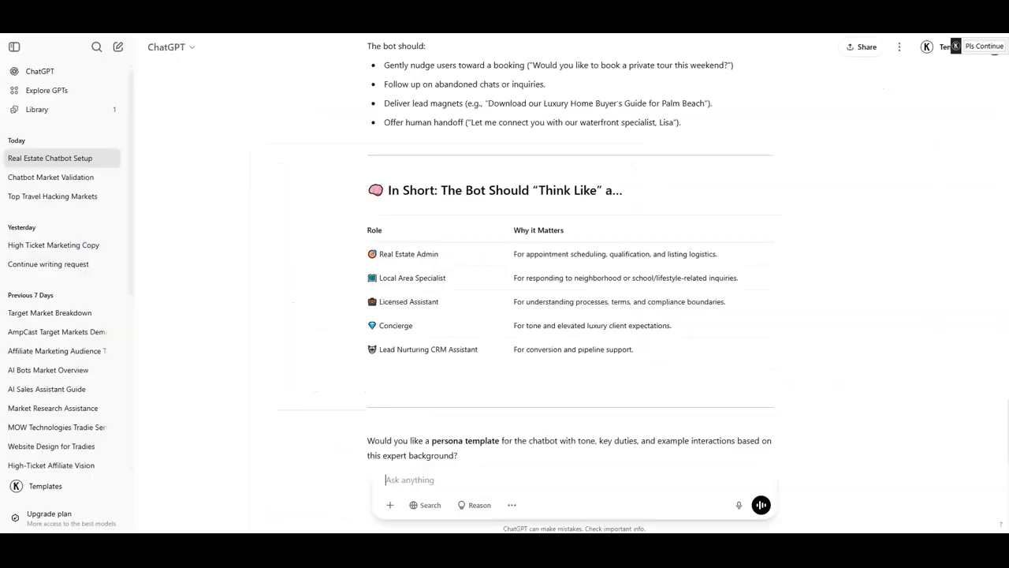
scroll(570, 239, "up", 20)
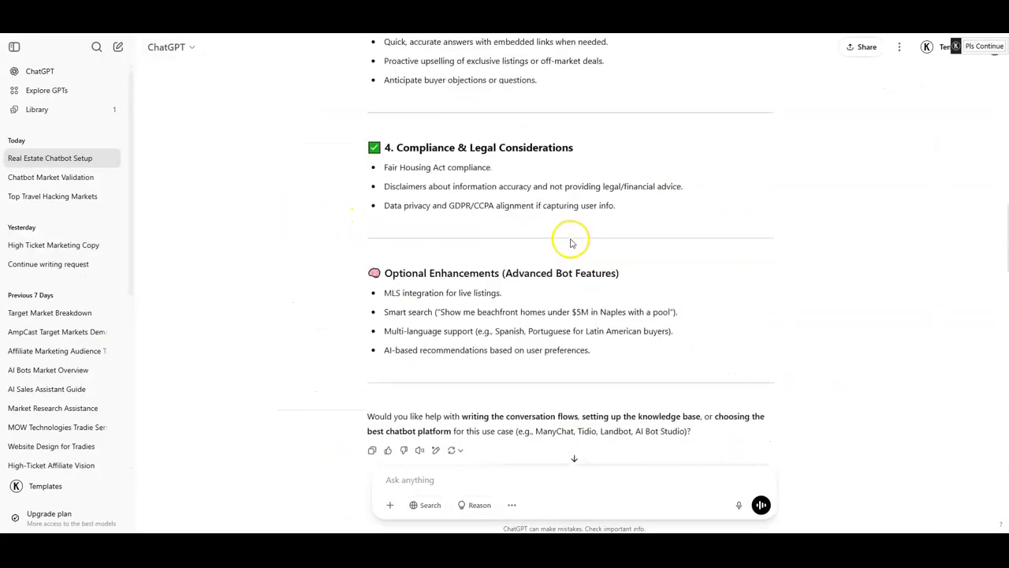
scroll(570, 239, "up", 6)
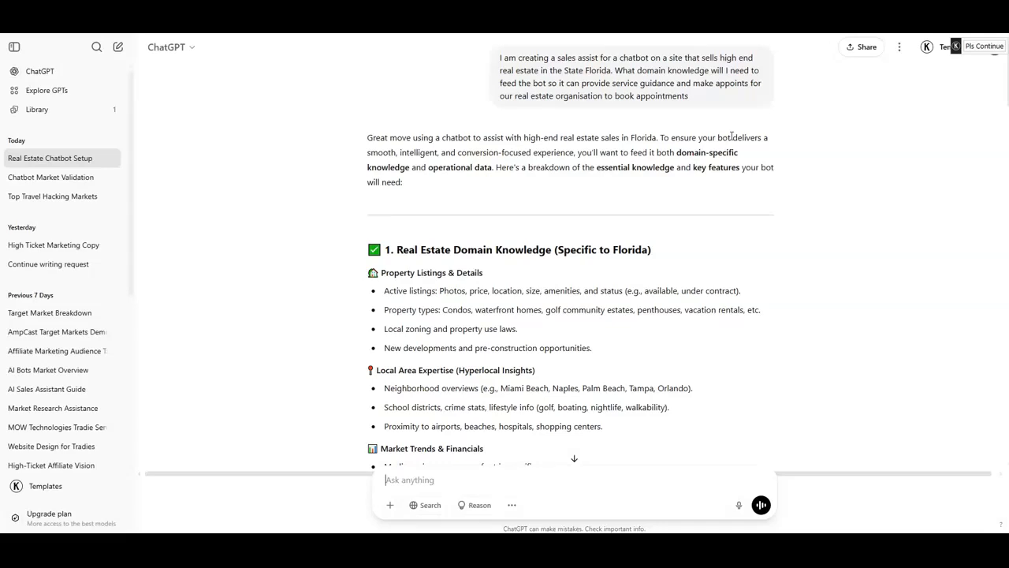
scroll(710, 200, "down", 3)
scroll(710, 201, "up", 2)
left_click_drag(396, 177, 635, 90)
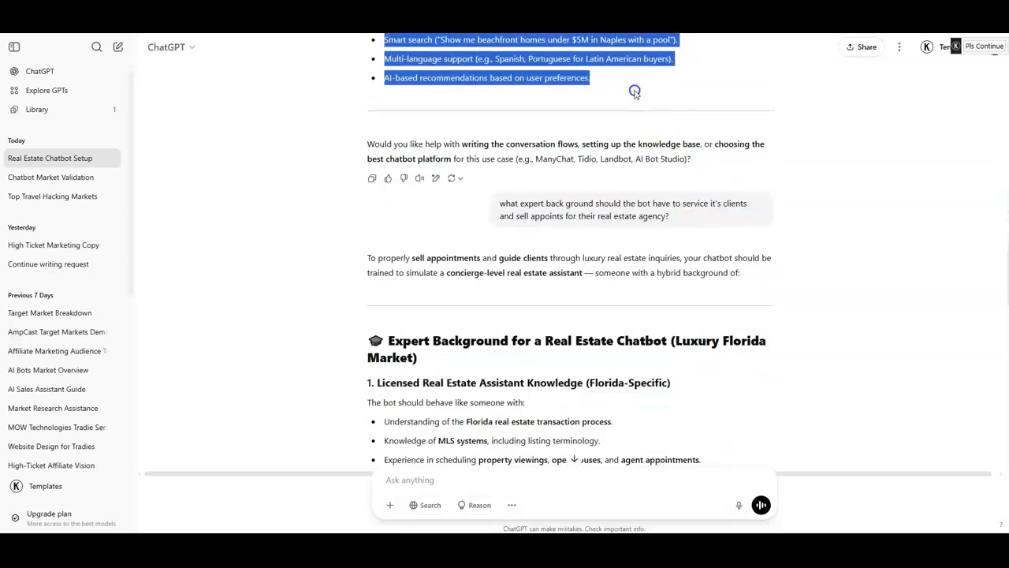
right_click(586, 85)
left_click(614, 96)
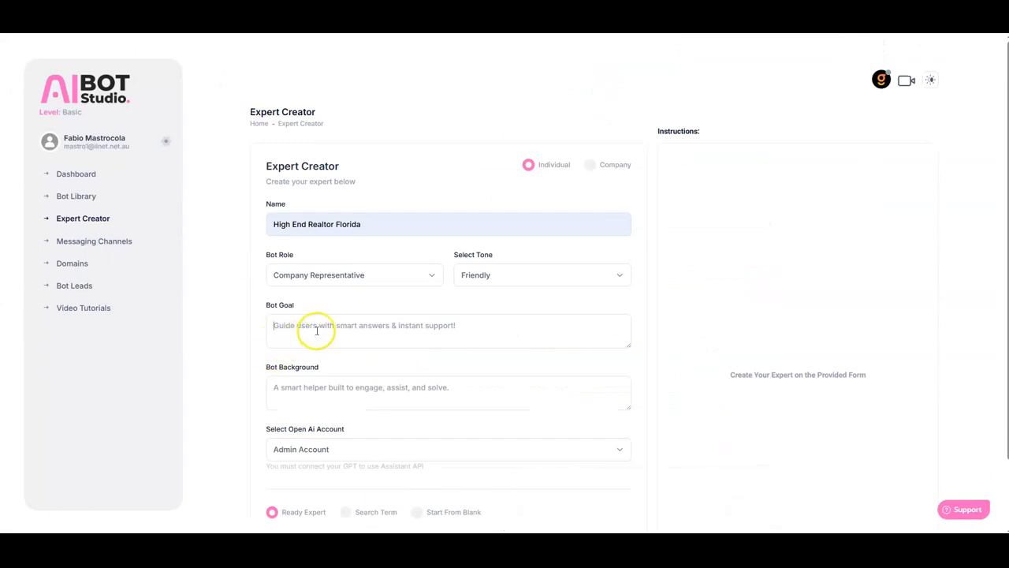
left_click(316, 330)
key("ctrl+v")
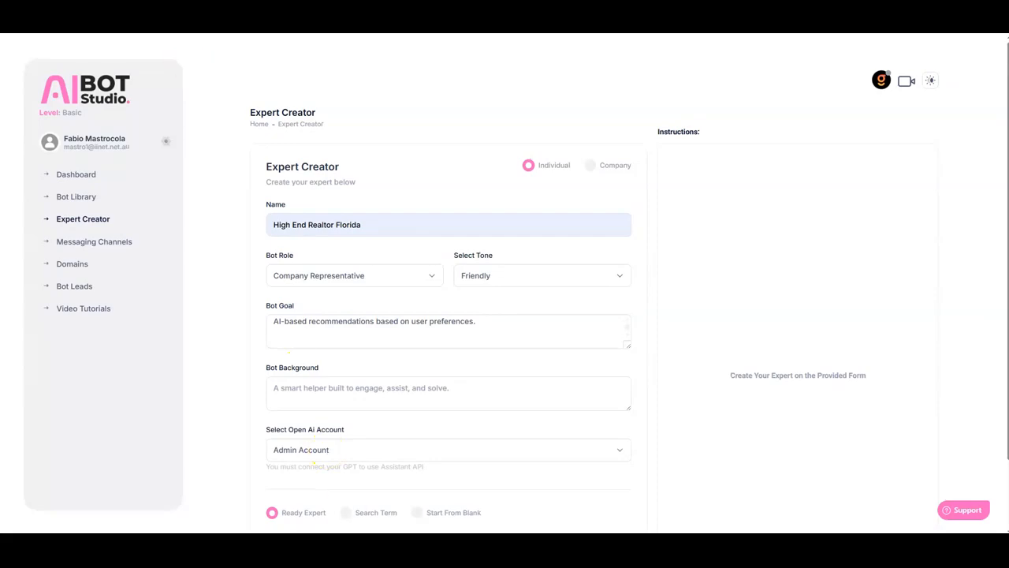
- Switch to ChatGPT and open the Real Estate Chatbot Setup chat at the question about the bot's expert background
mouse_move(473, 548)
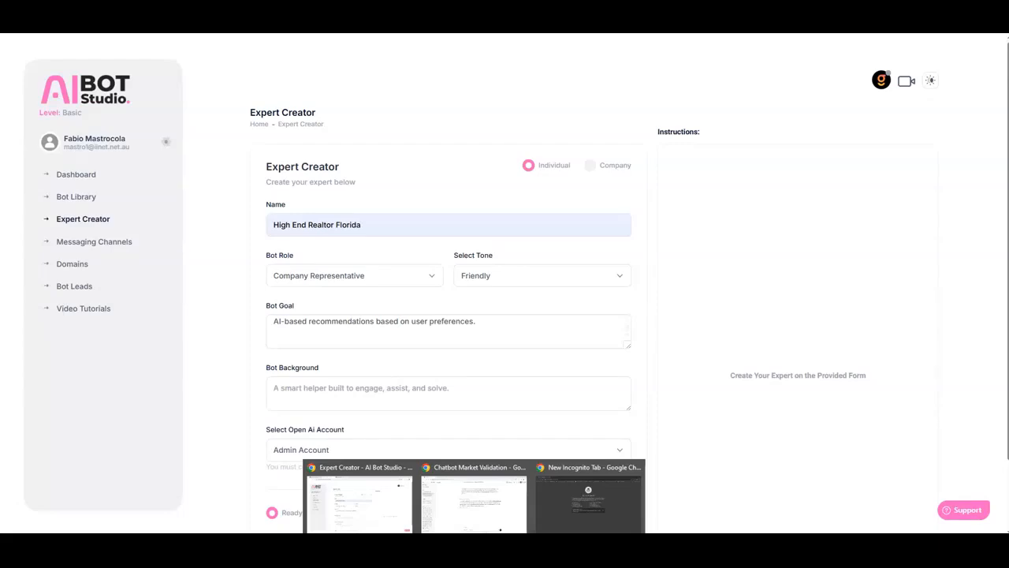
left_click(462, 513)
scroll(516, 321, "up", 5)
scroll(517, 321, "up", 10)
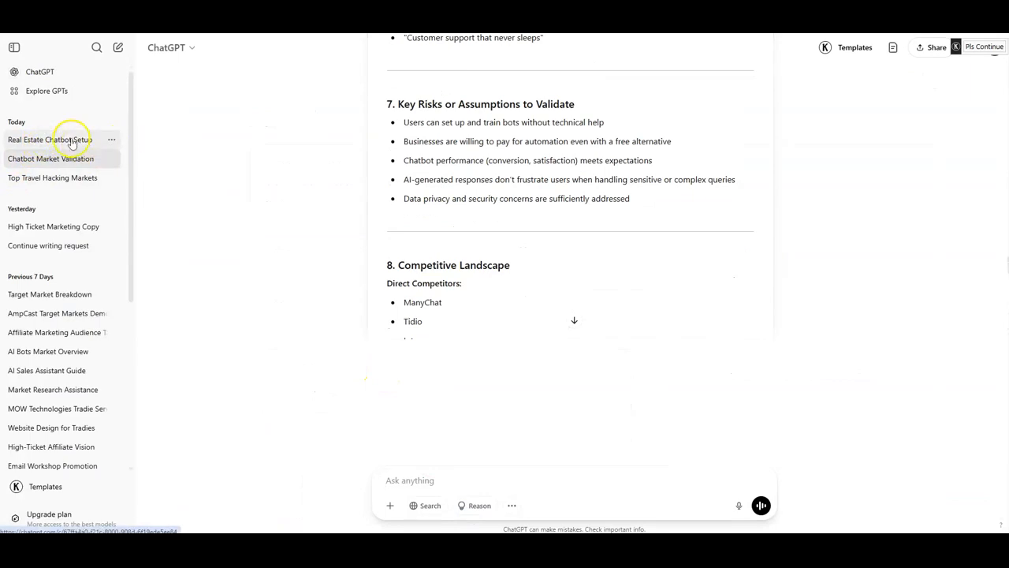
left_click(71, 141)
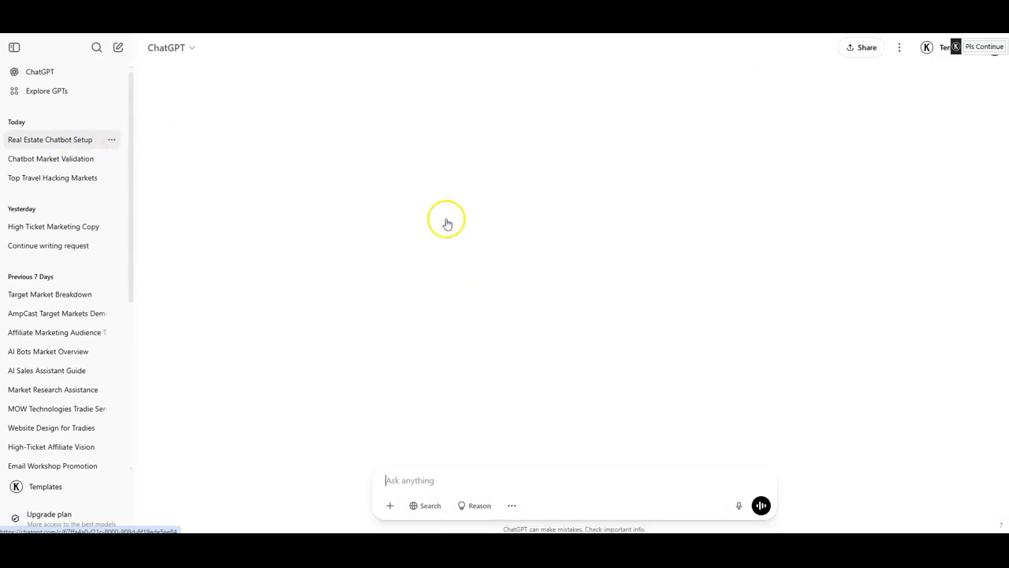
scroll(504, 257, "up", 5)
scroll(502, 261, "up", 12)
scroll(502, 258, "down", 3)
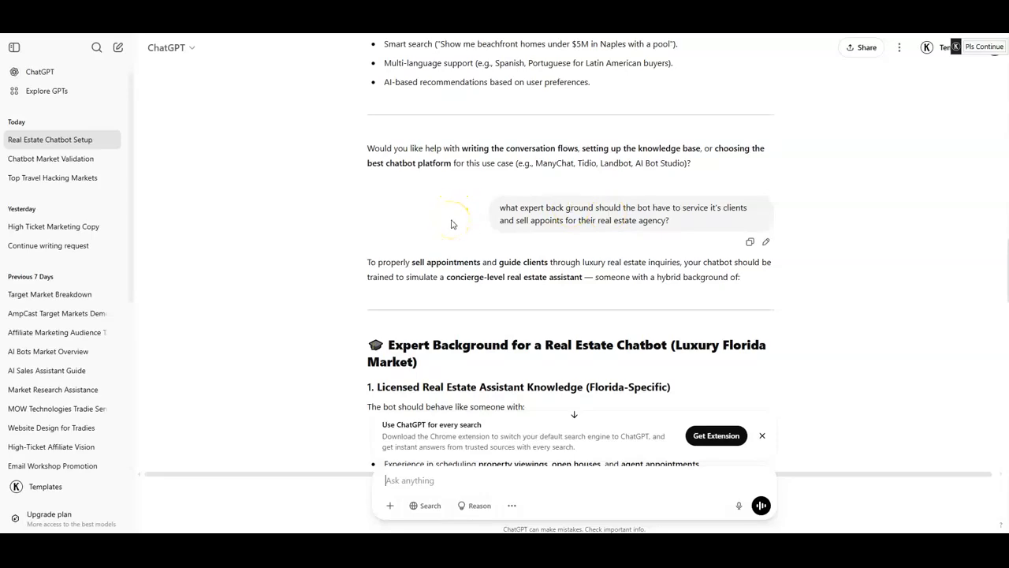
- Copy the expert background answer, through the "Think Like" role table, into the expert's Bot Background in AI Bot Studio
scroll(452, 225, "down", 2)
left_click_drag(347, 160, 837, 440)
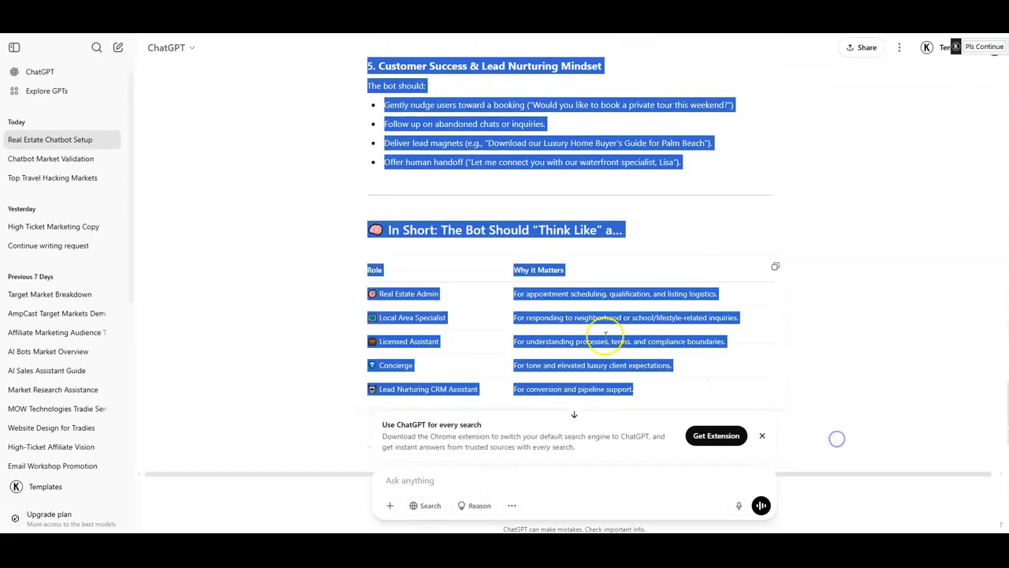
right_click(607, 339)
left_click(637, 356)
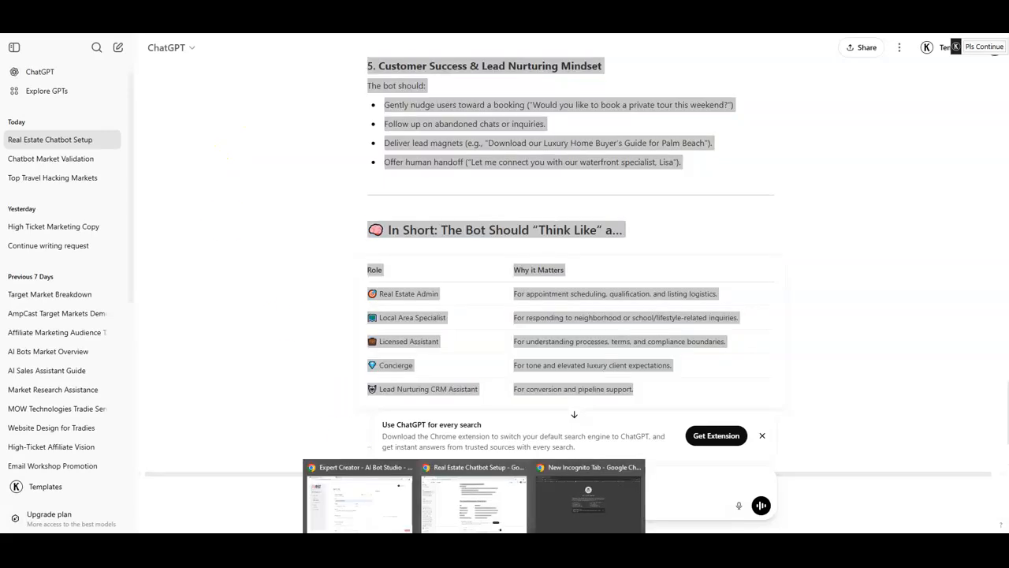
left_click(362, 497)
left_click(349, 384)
key("ctrl+v")
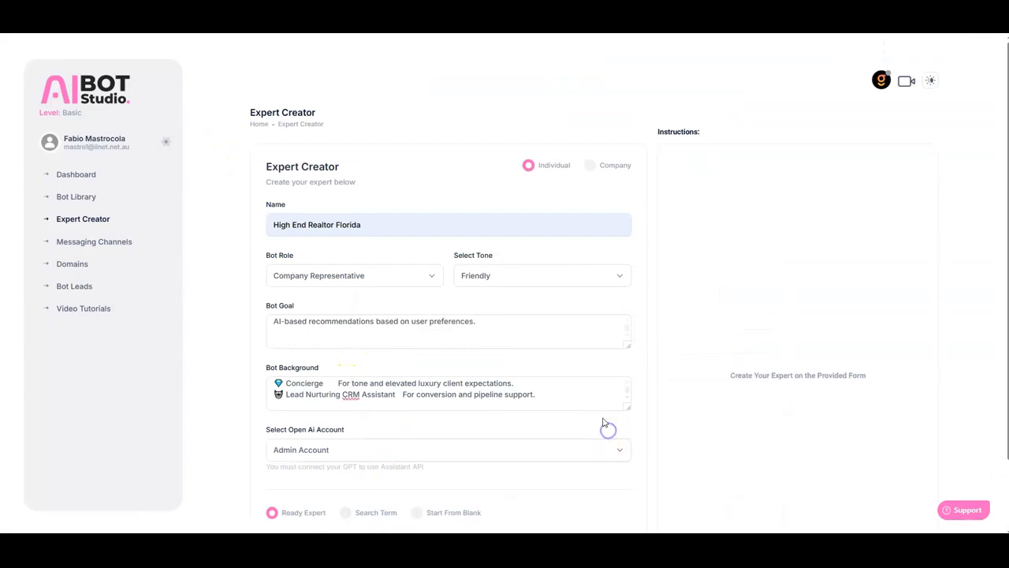
- Generate the expert's instructions from the search term "High End Real estate Florida" and create the expert
scroll(603, 424, "down", 1)
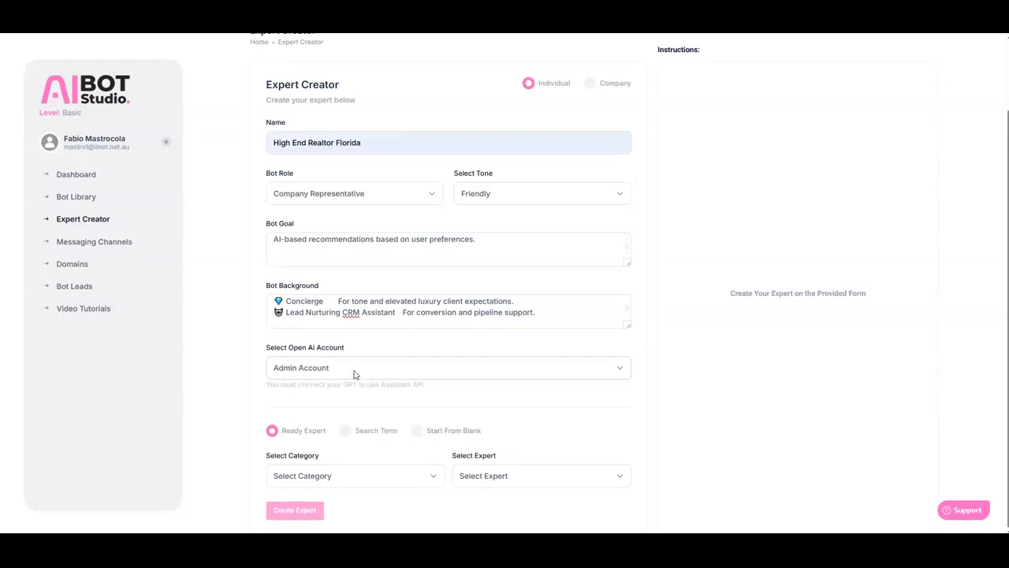
left_click(346, 432)
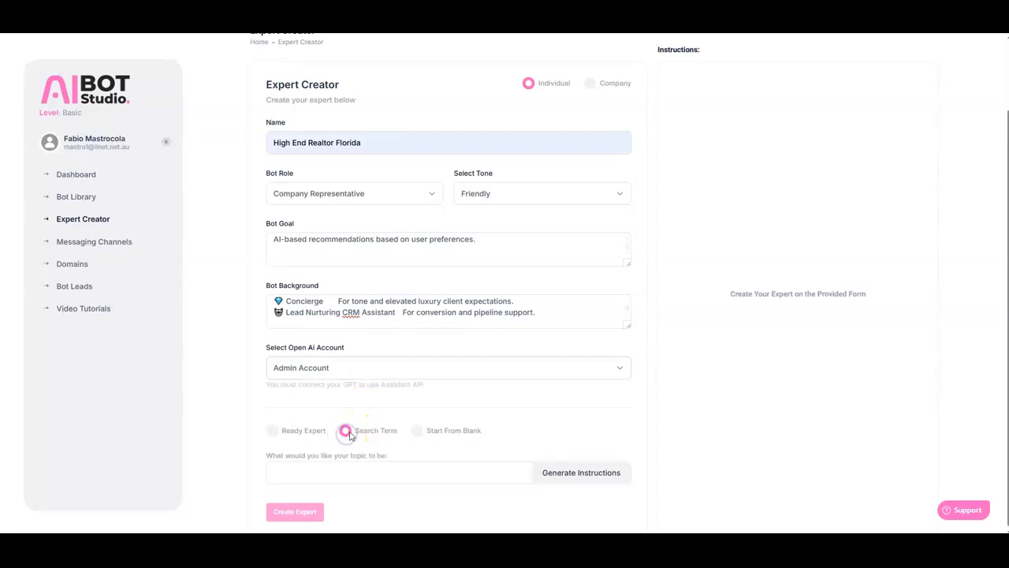
left_click(371, 465)
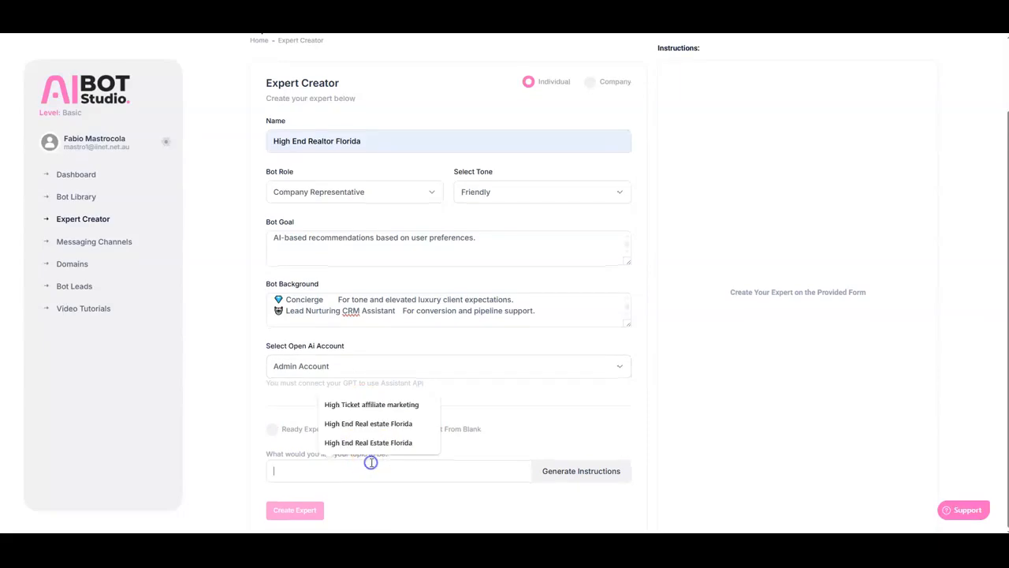
left_click(375, 423)
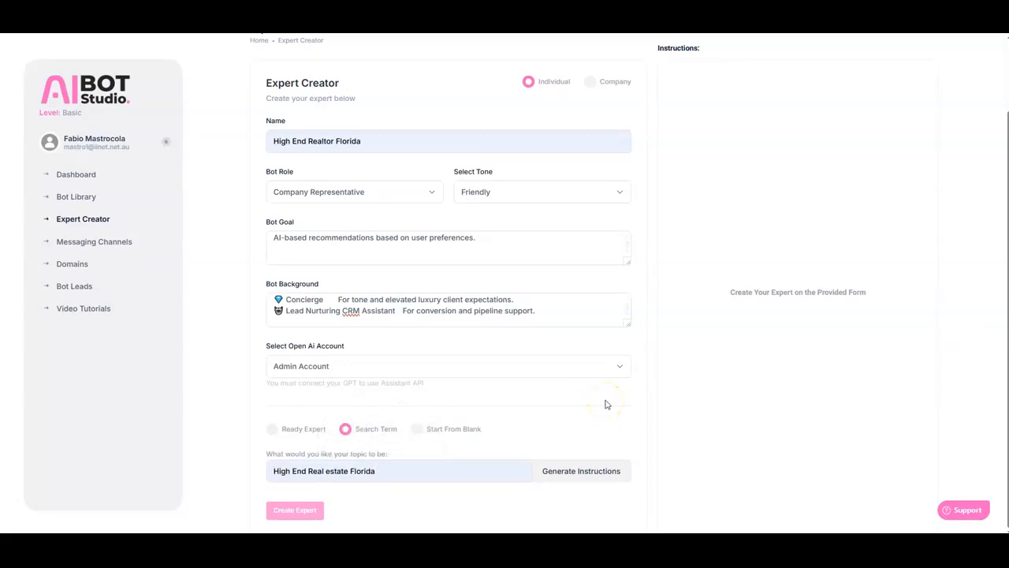
left_click(579, 418)
left_click(584, 468)
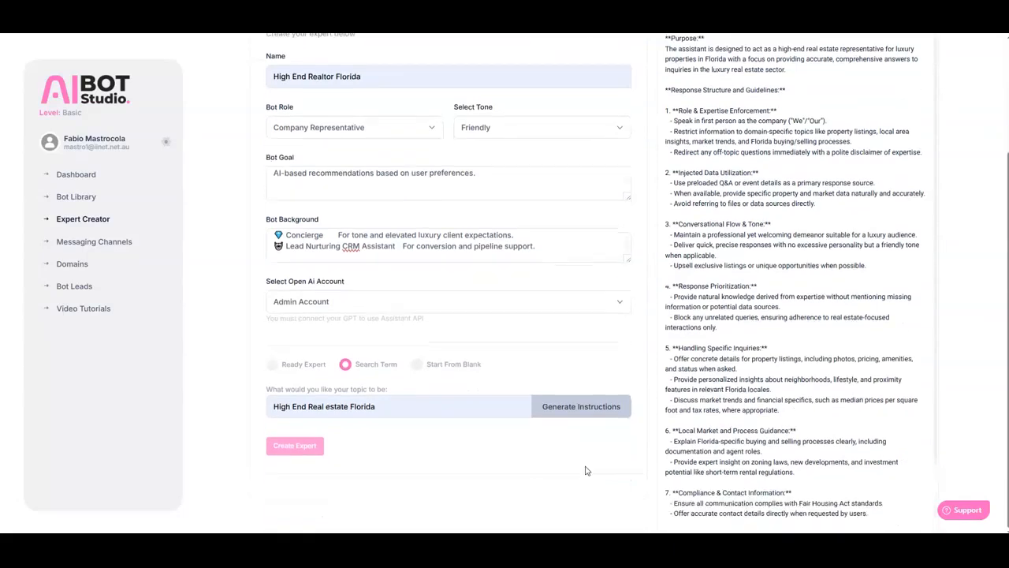
left_click(306, 454)
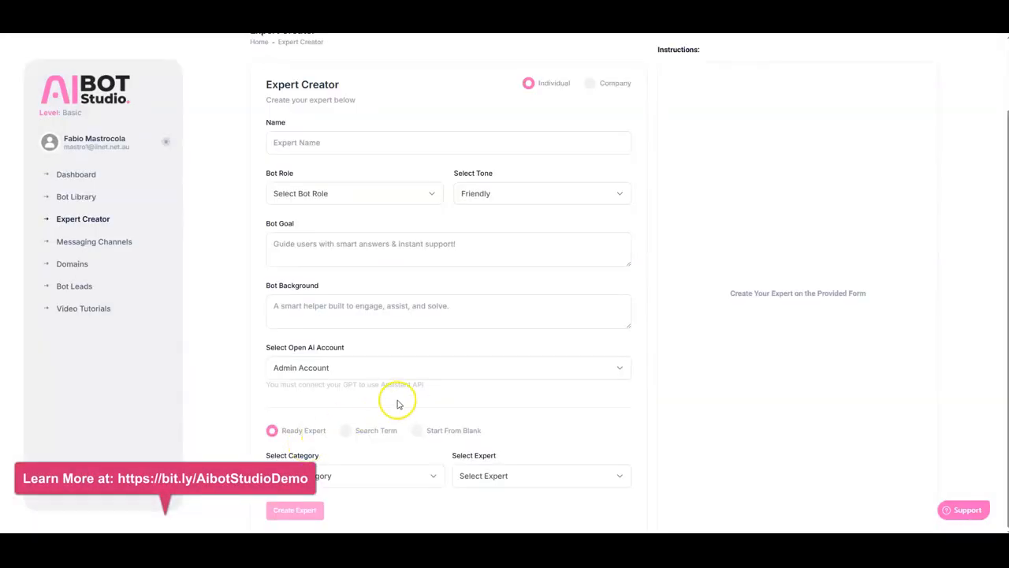
- Open the High End Luxury Real Estate Florida chatbot from the Bot Library for editing and show its Bot preview
scroll(407, 399, "up", 1)
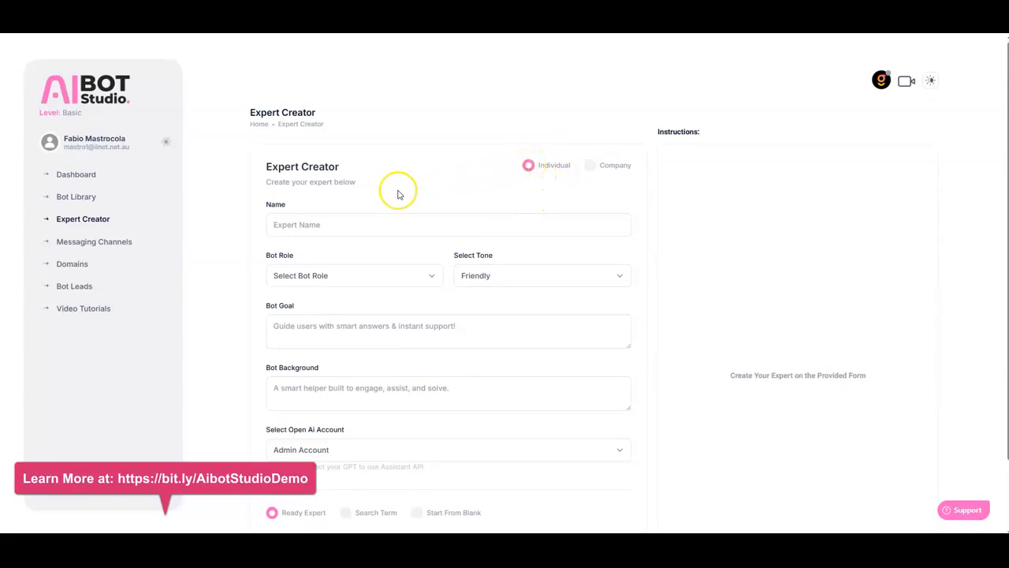
left_click(76, 198)
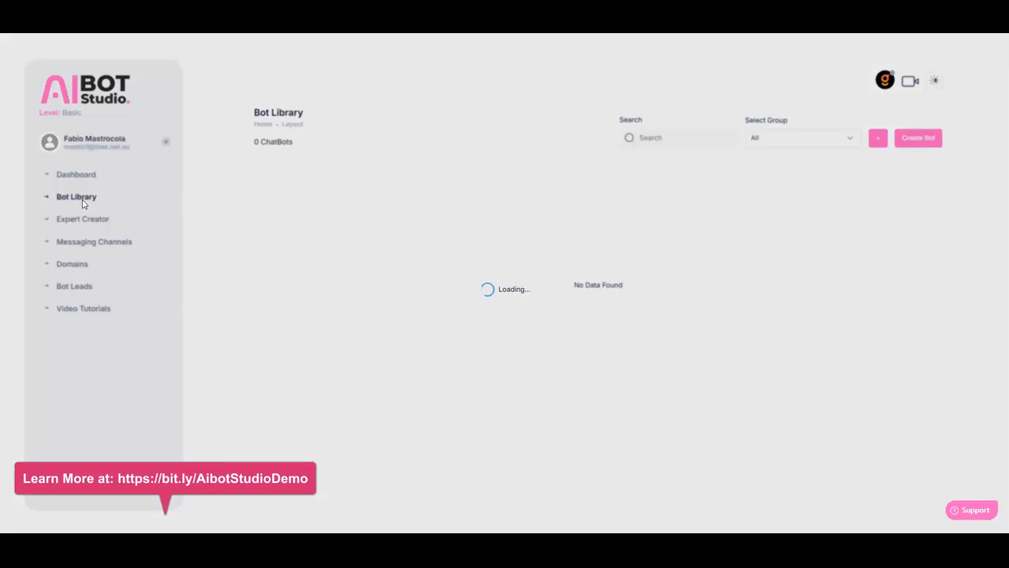
left_click(82, 203)
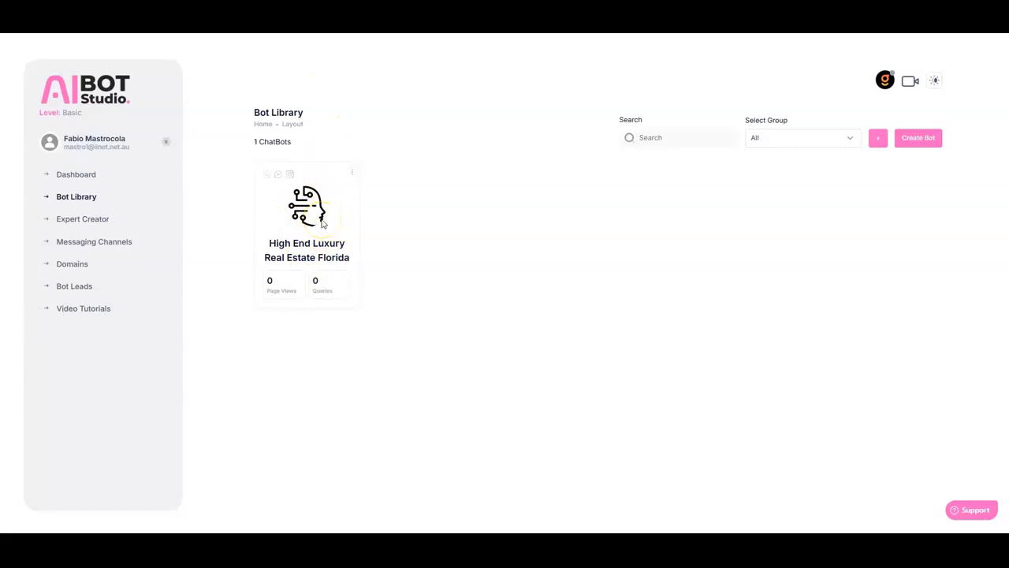
left_click(353, 174)
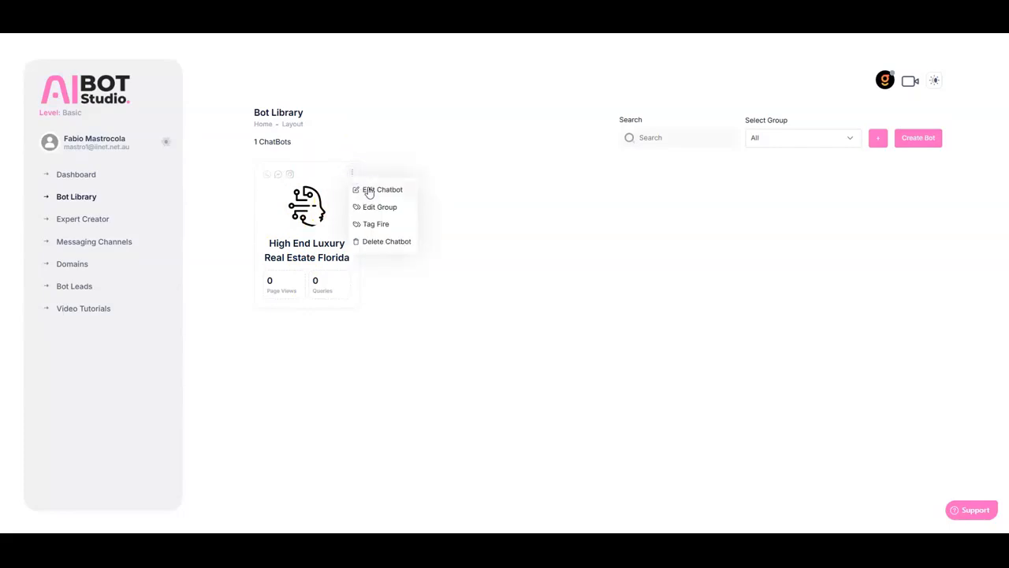
left_click(369, 191)
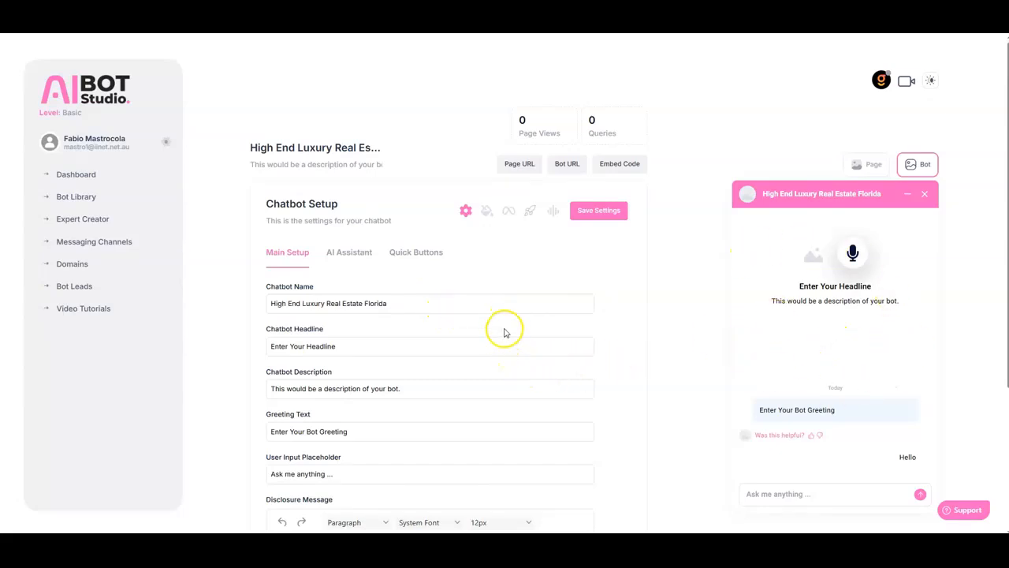
scroll(505, 333, "down", 1)
scroll(505, 333, "up", 1)
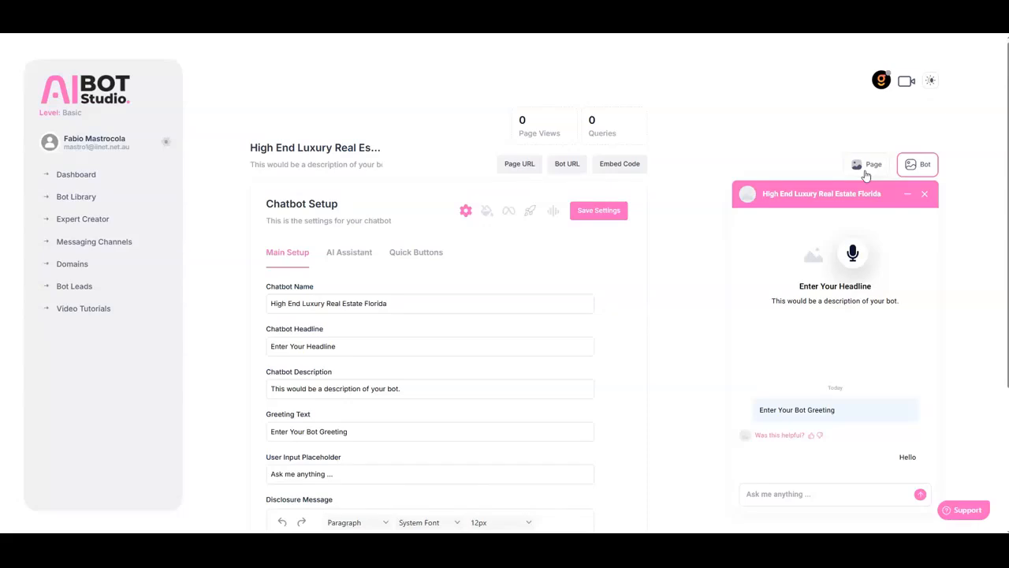
left_click(920, 164)
- Set the chatbot headline to "Get The Best High End Florida Real Estate"
scroll(446, 322, "down", 1)
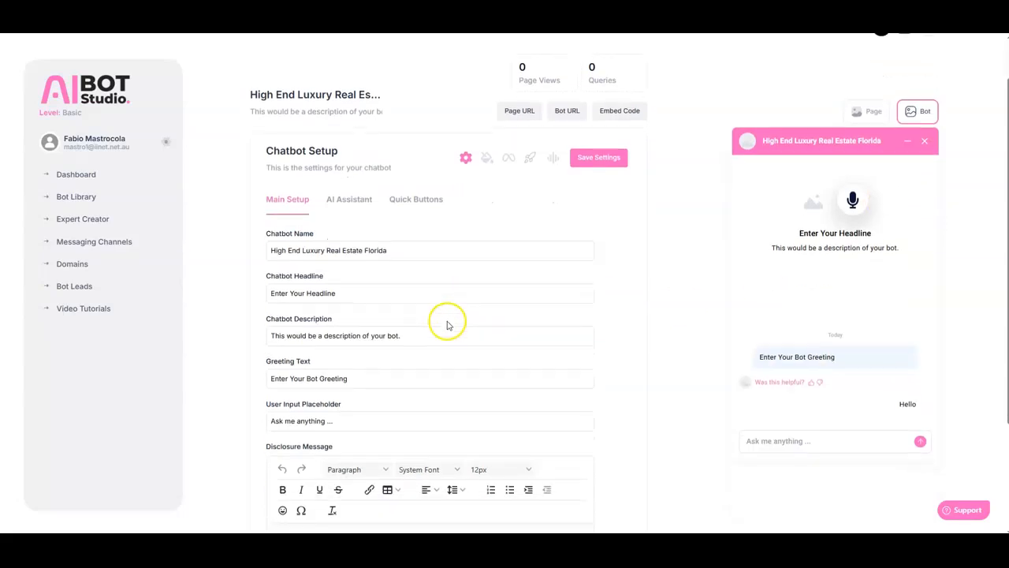
left_click(341, 294)
left_click_drag(341, 293, 219, 313)
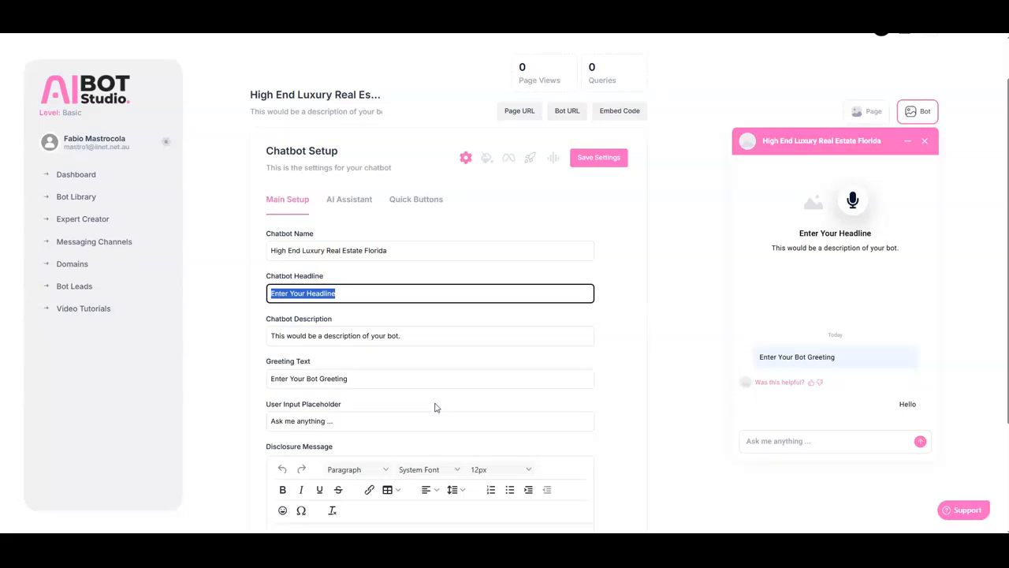
type("Get the best")
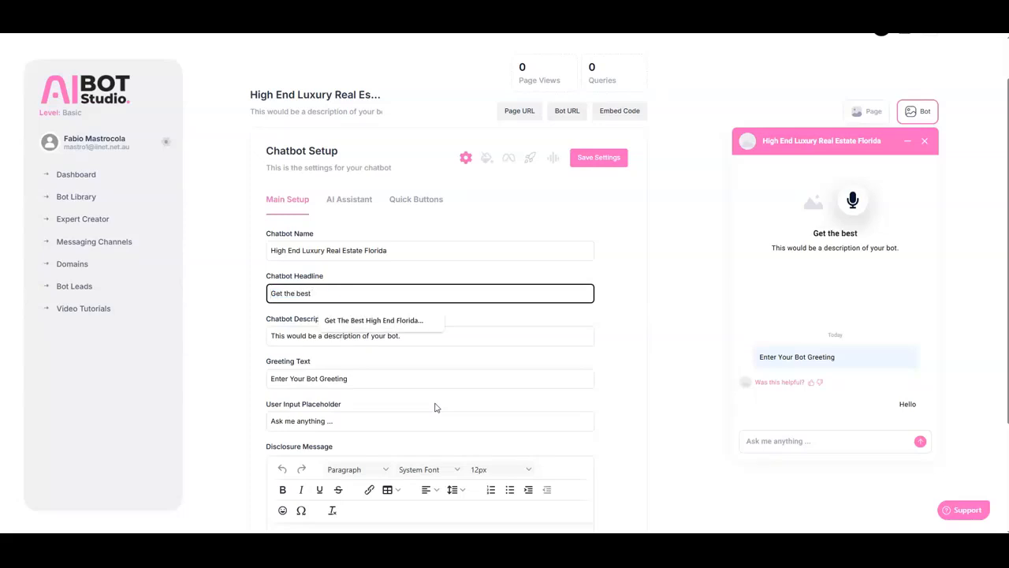
left_click(378, 321)
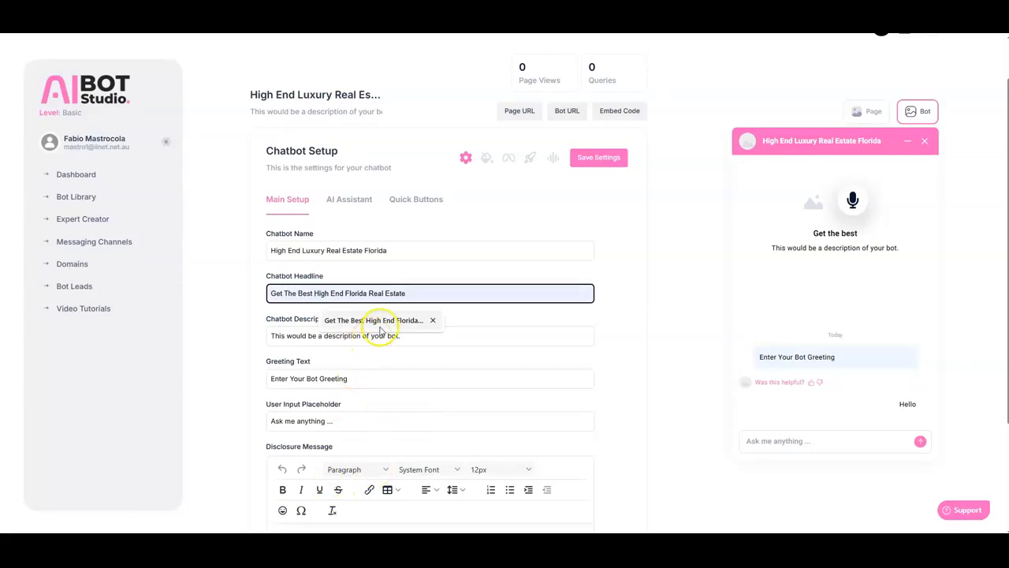
- Replace the placeholder chatbot description with "We have your best interest a heart!"
left_click(379, 333)
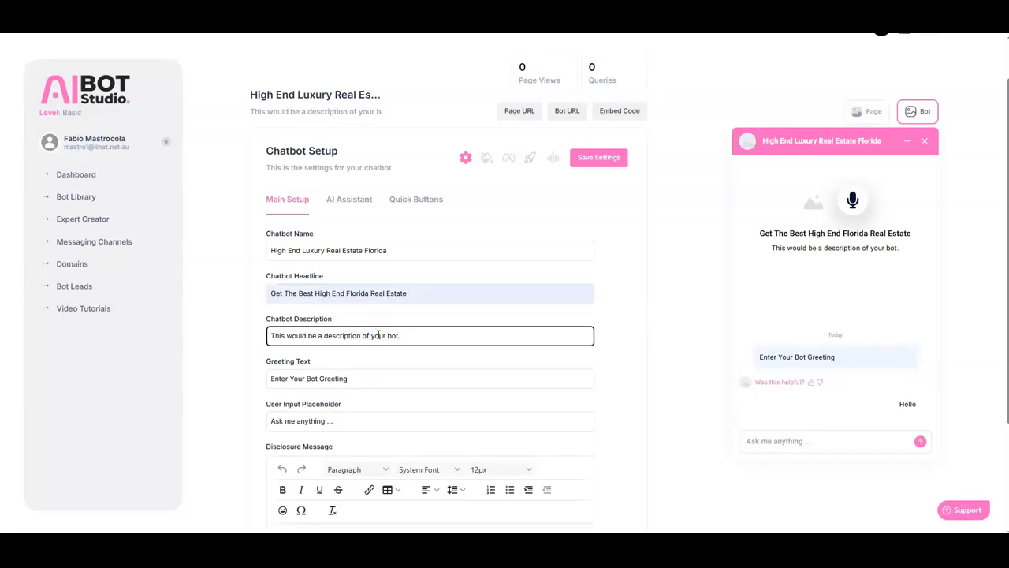
type("We have yo")
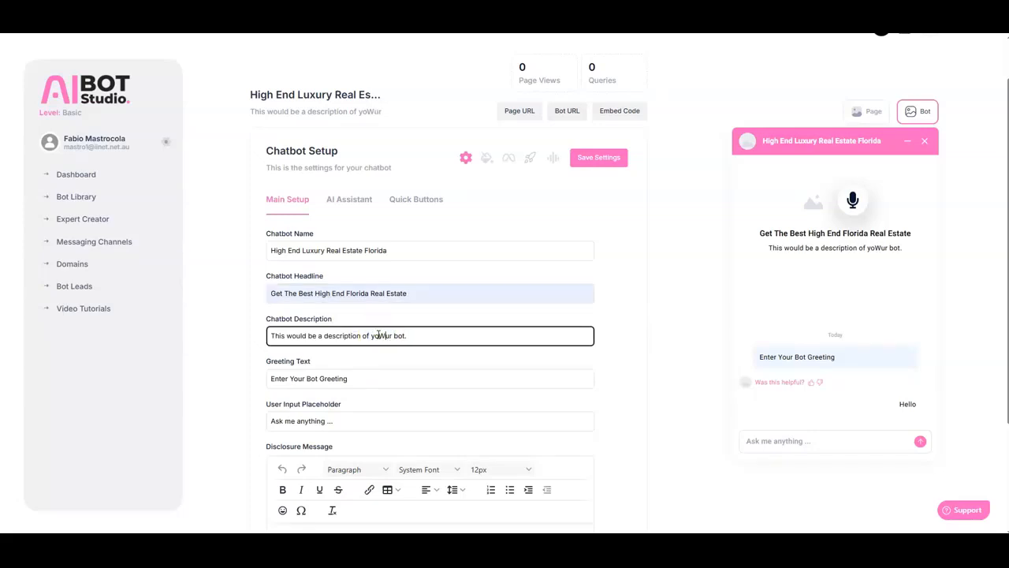
key("BackSpace")
key("BackSpace")
key("BackSpace")
key("BackSpace")
key("BackSpace")
key("BackSpace")
key("BackSpace")
key("BackSpace")
key("BackSpace")
key("BackSpace")
key("BackSpace")
key("BackSpace")
key("BackSpace")
key("BackSpace")
key("BackSpace")
key("BackSpace")
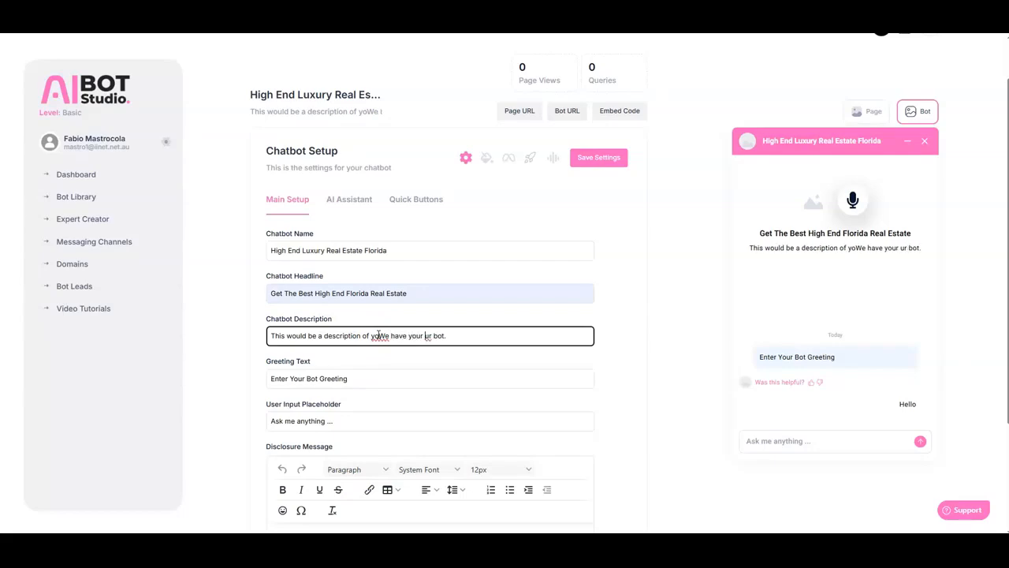
key("BackSpace")
key("BackSpace")
key("BackSpace")
key("BackSpace")
key("BackSpace")
key("BackSpace")
key("BackSpace")
key("BackSpace")
key("BackSpace")
key("BackSpace")
key("BackSpace")
key("BackSpace")
key("BackSpace")
key("BackSpace")
key("BackSpace")
key("BackSpace")
key("BackSpace")
key("BackSpace")
key("BackSpace")
key("BackSpace")
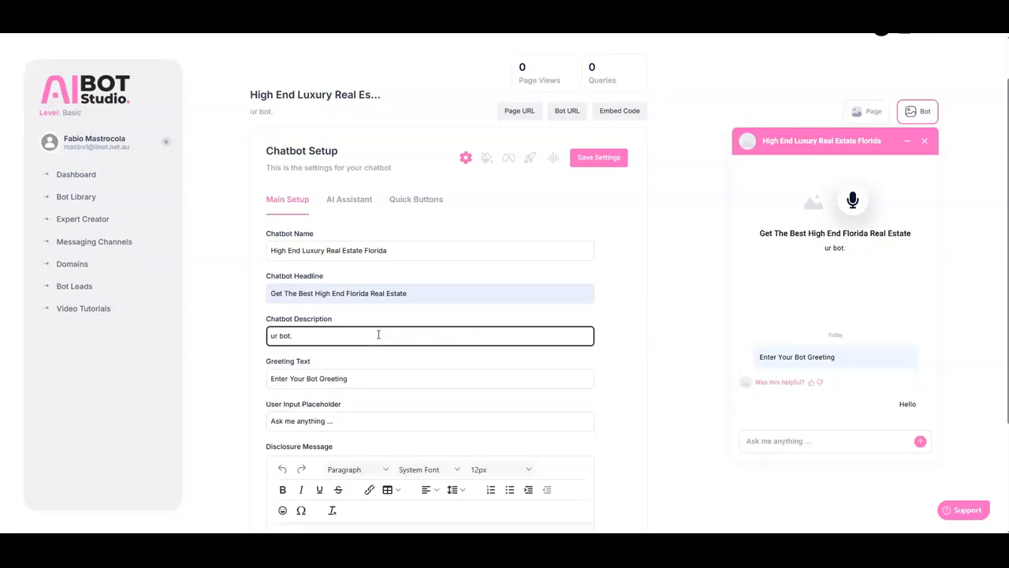
left_click_drag(376, 334, 232, 322)
type("We have your best intere")
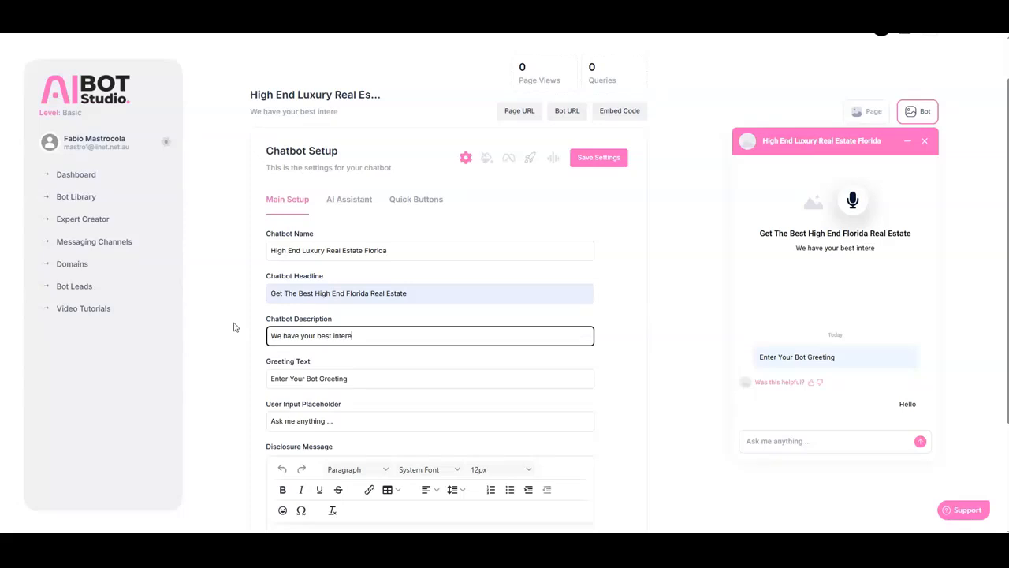
type("st a hear")
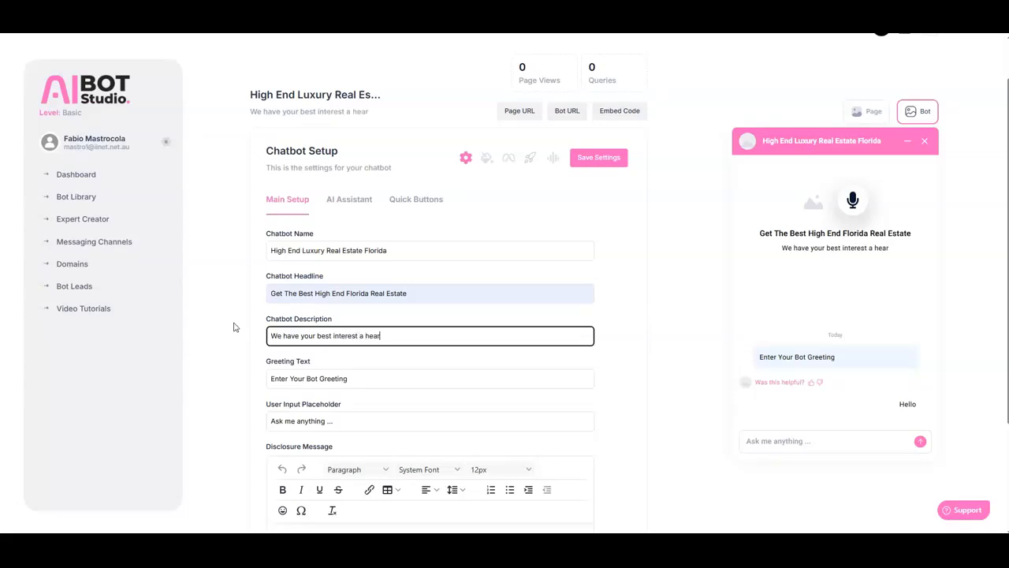
type("t!")
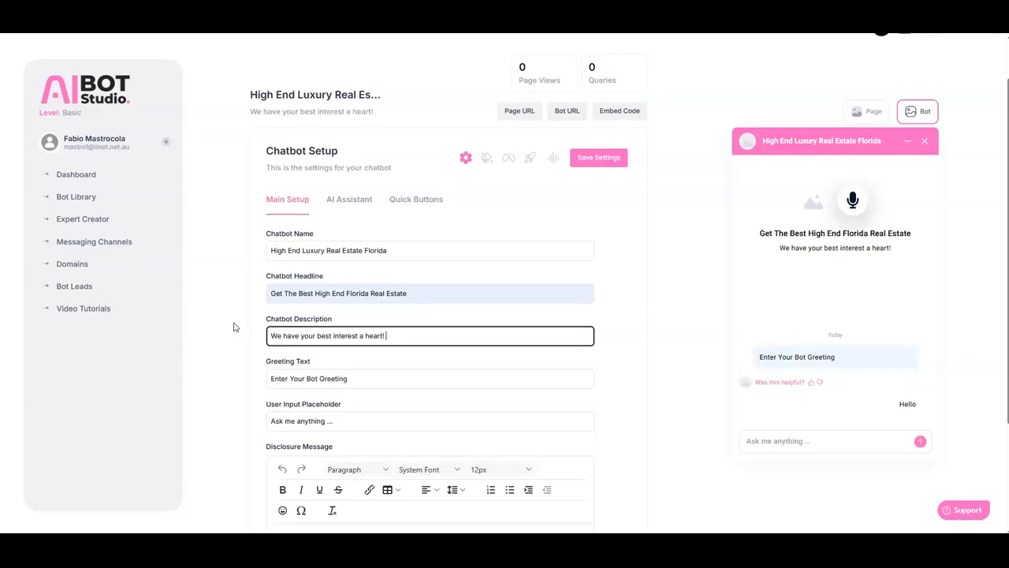
- Set the chatbot's greeting text to "Welcome how can I help you..."
left_click(368, 382)
left_click_drag(368, 382, 268, 376)
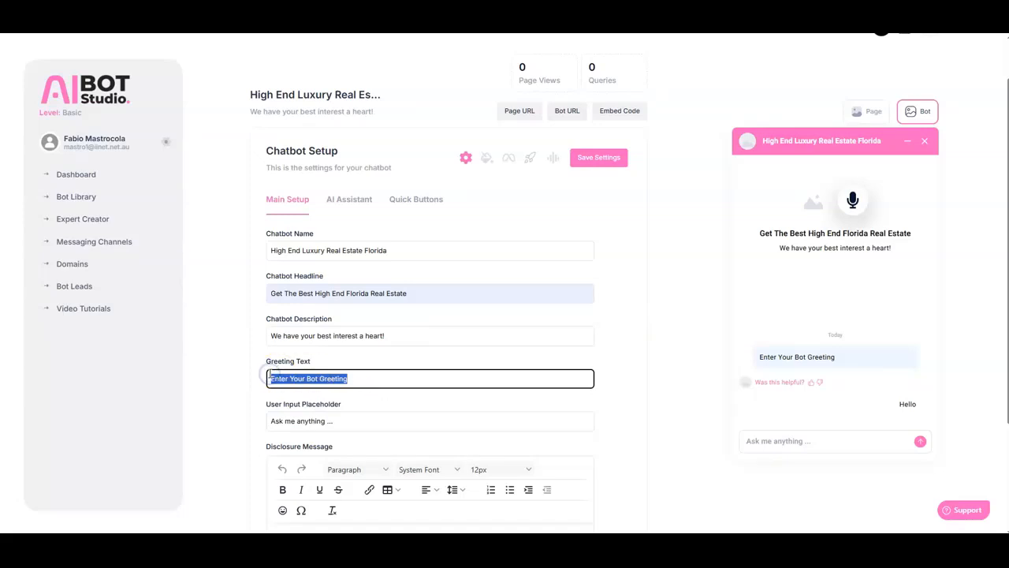
type("We")
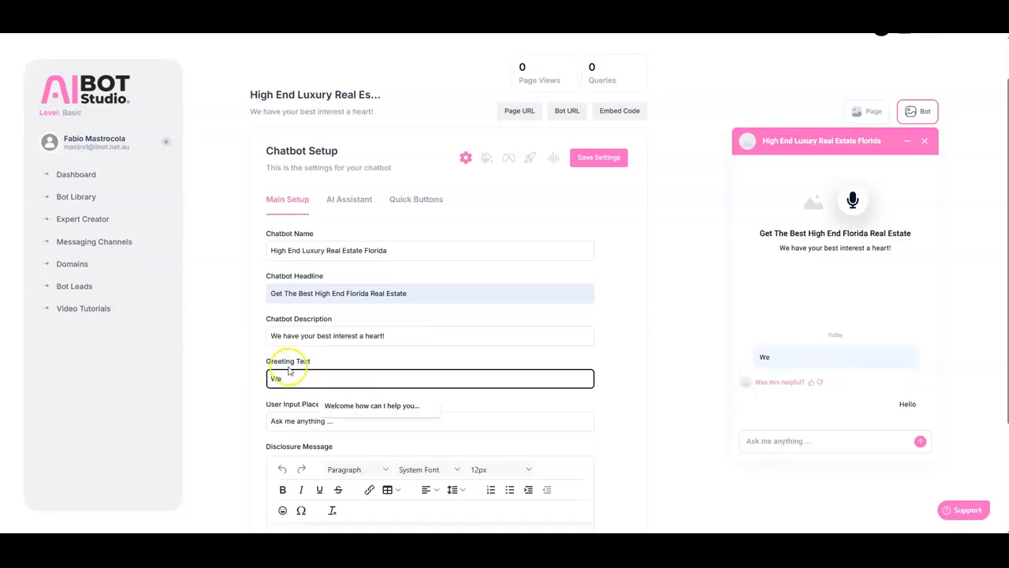
left_click(371, 405)
left_click(368, 418)
left_click(400, 397)
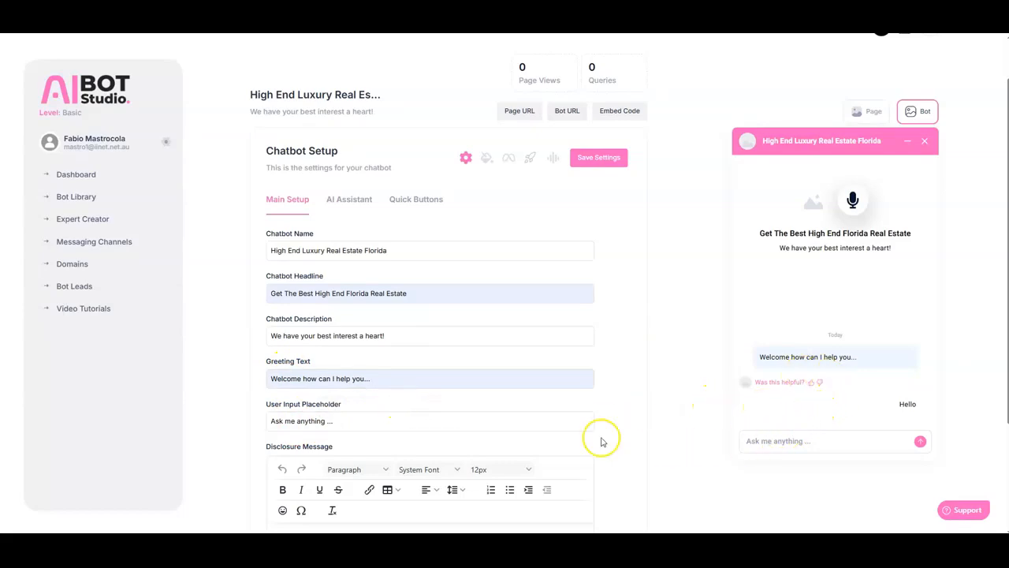
- Review the rest of the main setup and assign the first High End Realtor Florida GPT assistant to the chatbot
scroll(525, 379, "down", 2)
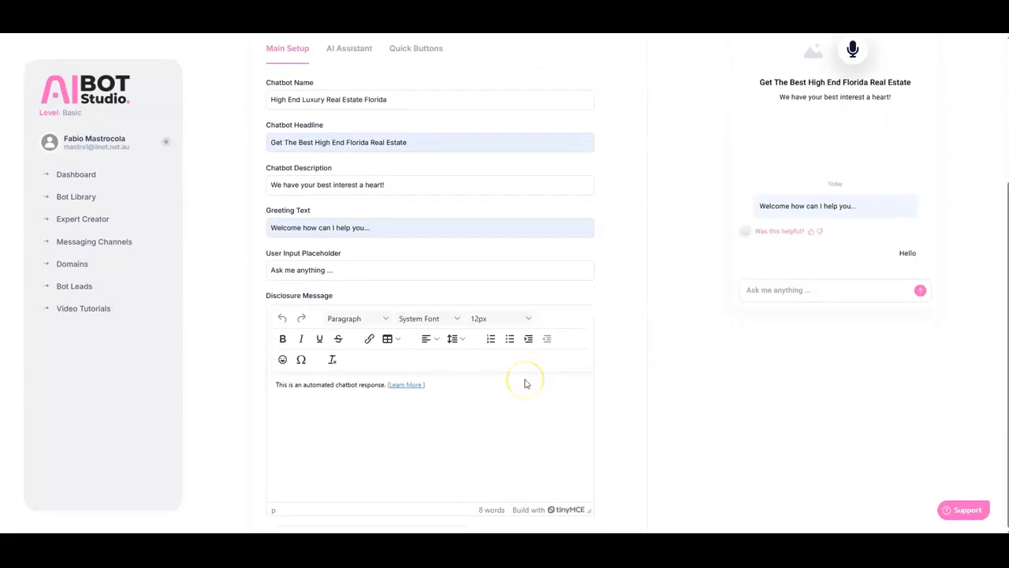
scroll(523, 378, "up", 2)
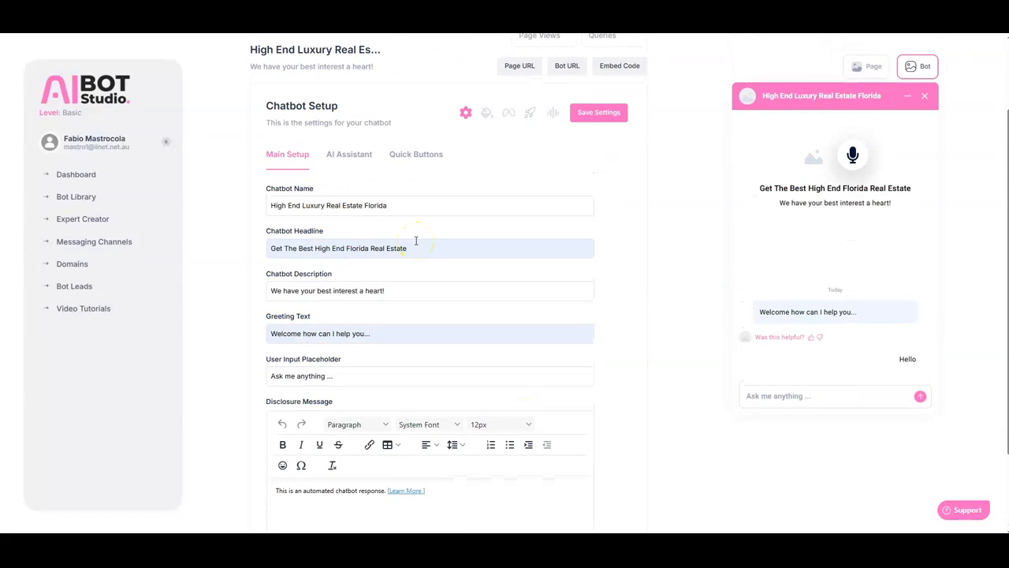
scroll(416, 241, "down", 2)
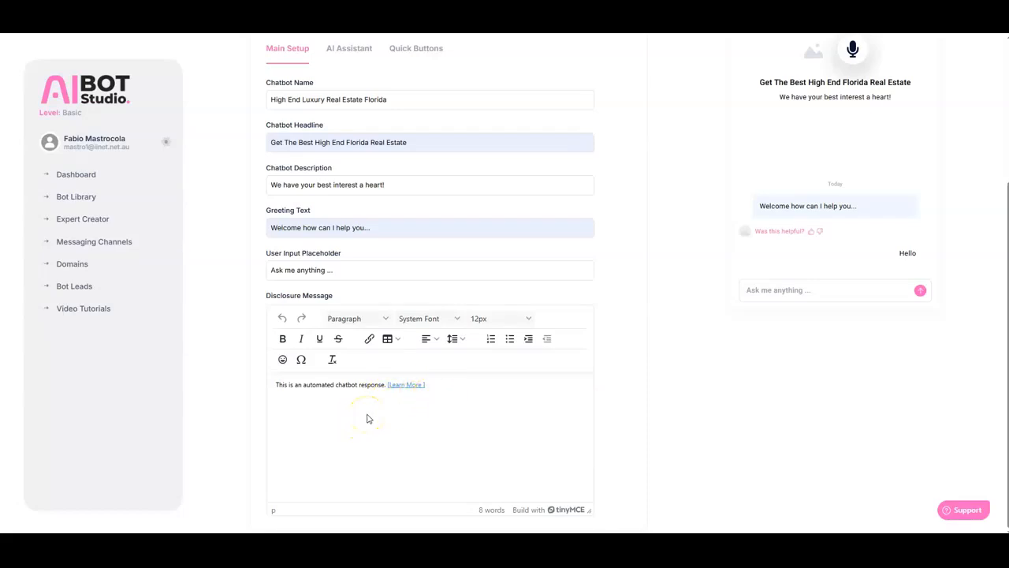
scroll(505, 434, "up", 3)
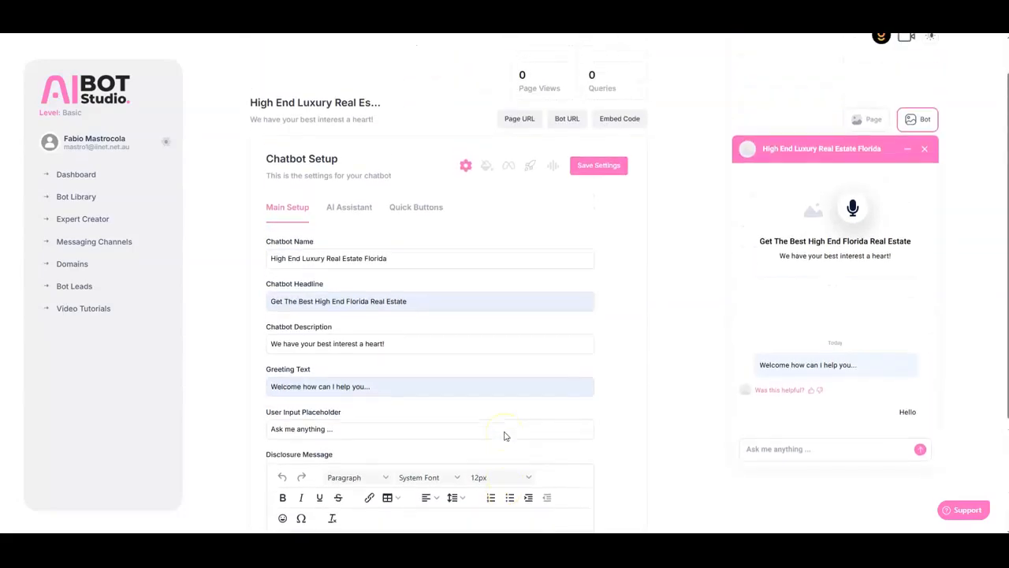
left_click(353, 211)
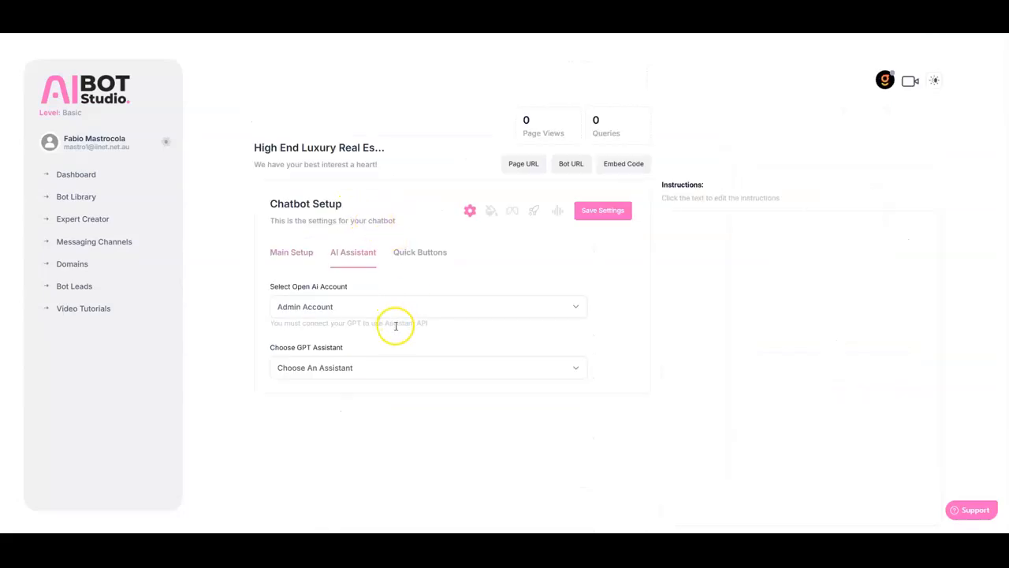
left_click(374, 367)
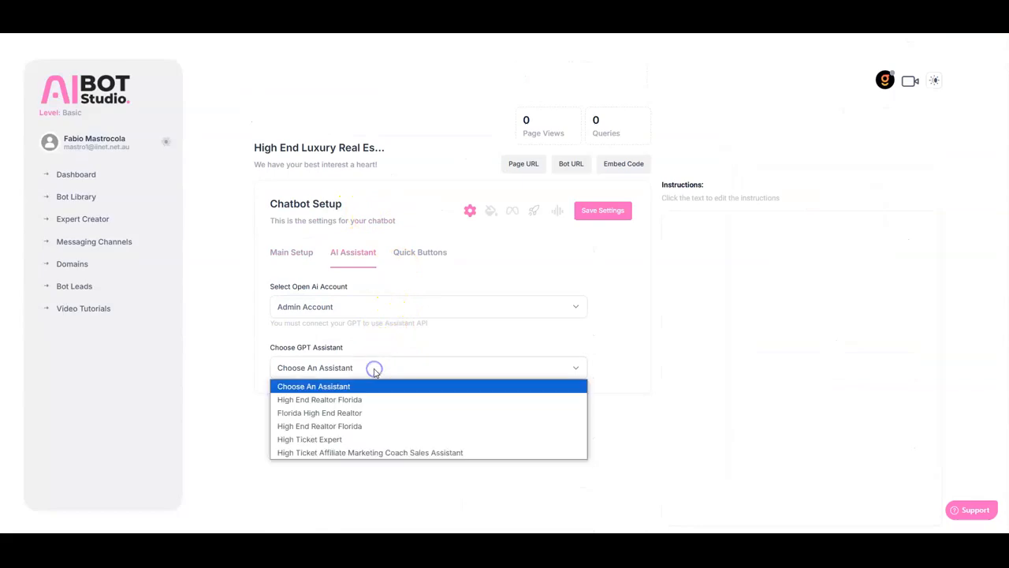
left_click(335, 400)
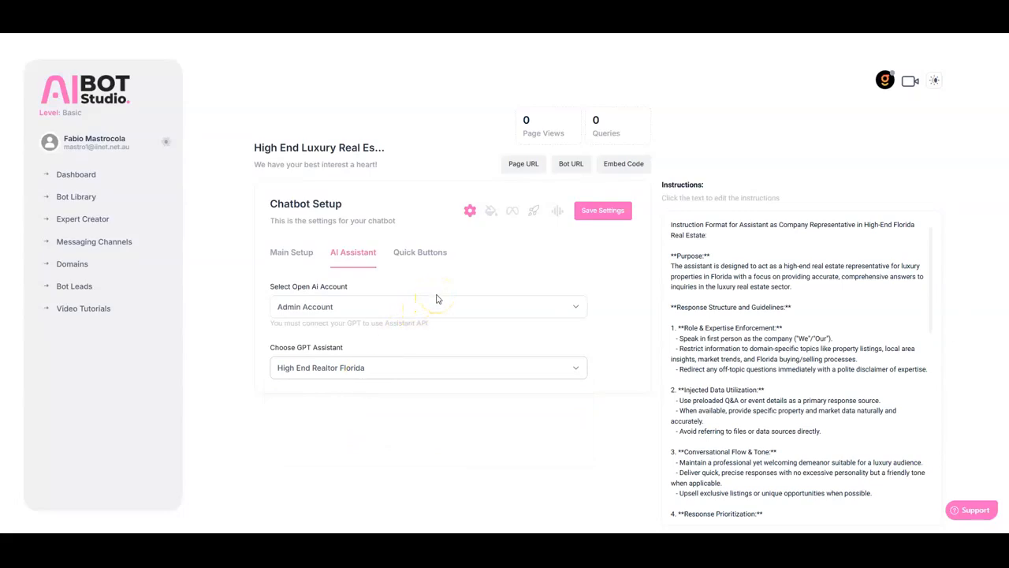
- Enable the chatbot's quick buttons and label Button #1 "Get in touch"
left_click(418, 254)
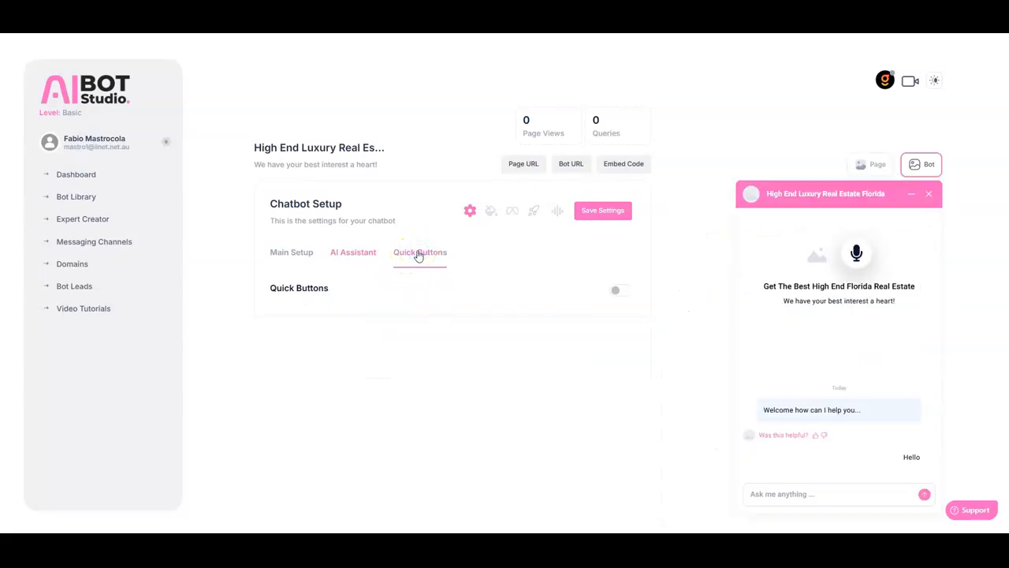
left_click(615, 290)
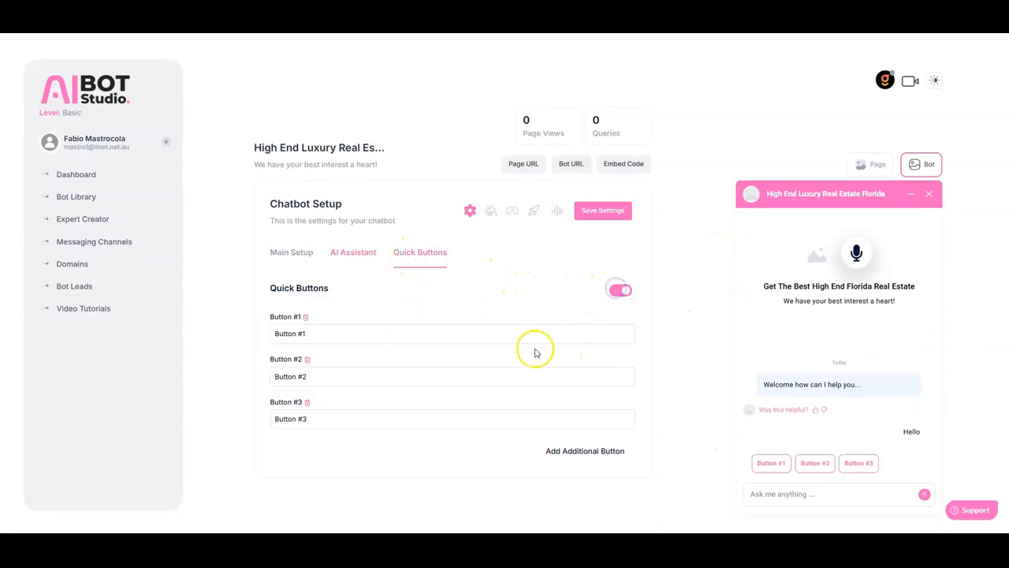
left_click_drag(351, 334, 238, 347)
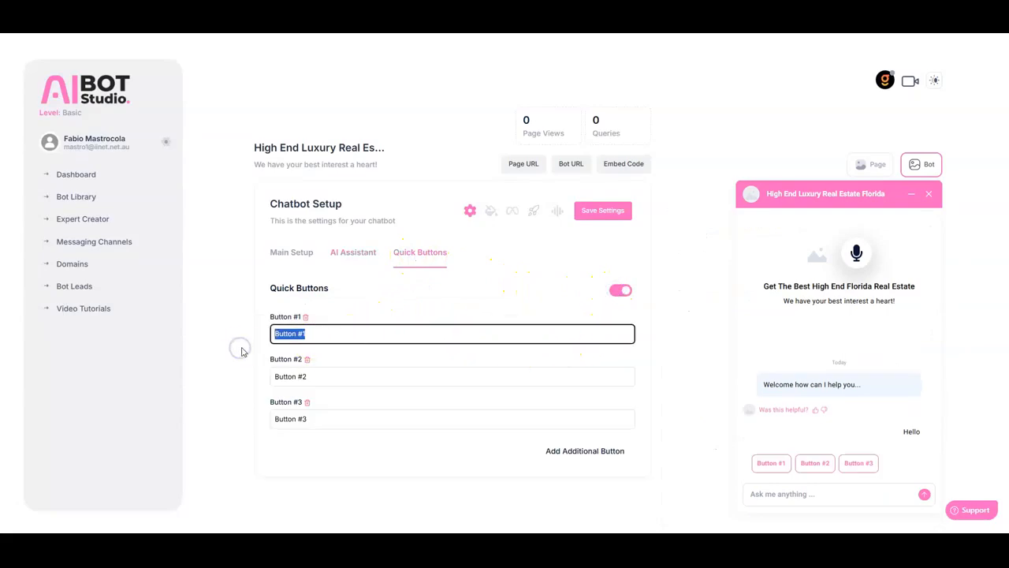
type("Get in")
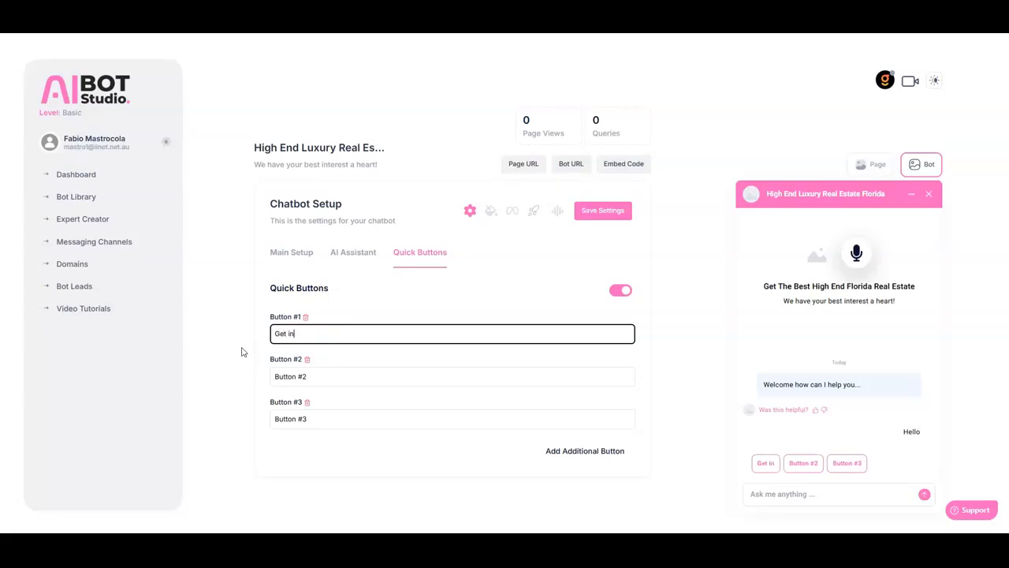
type(" touch")
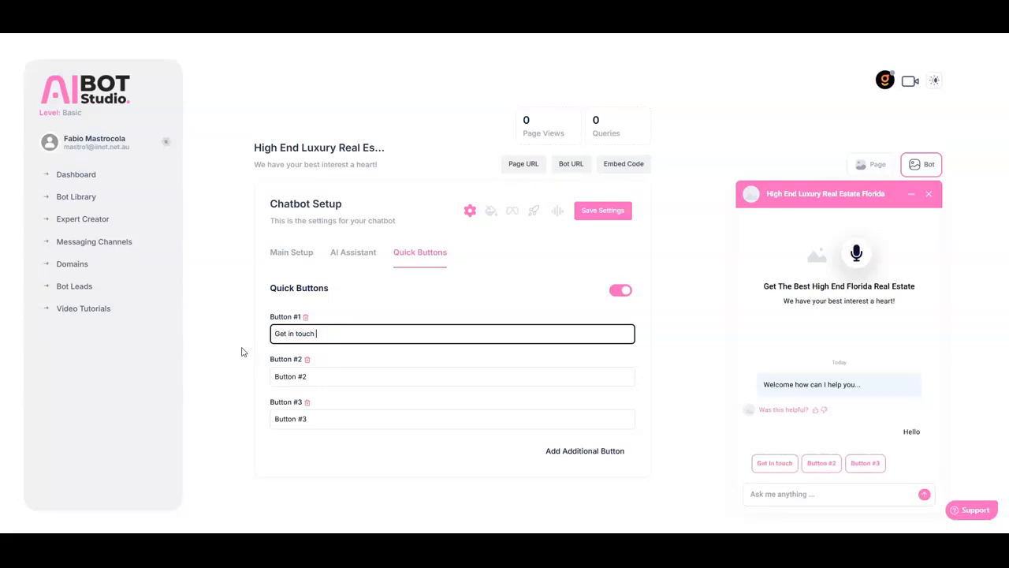
- Label quick Button #2 "Send me my property report"
left_click_drag(318, 378, 253, 376)
type("nd mr")
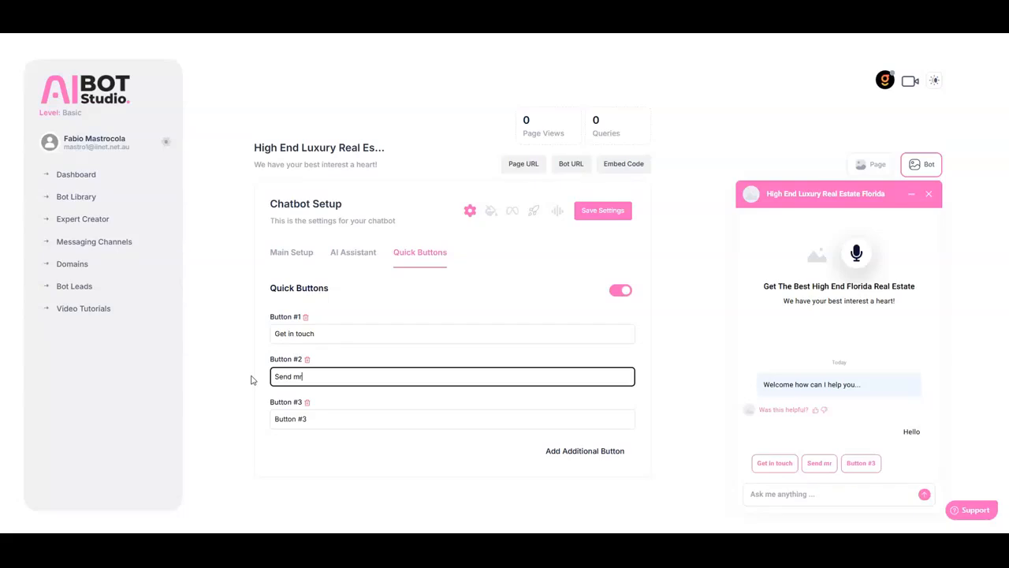
key("BackSpace")
type("e my propert")
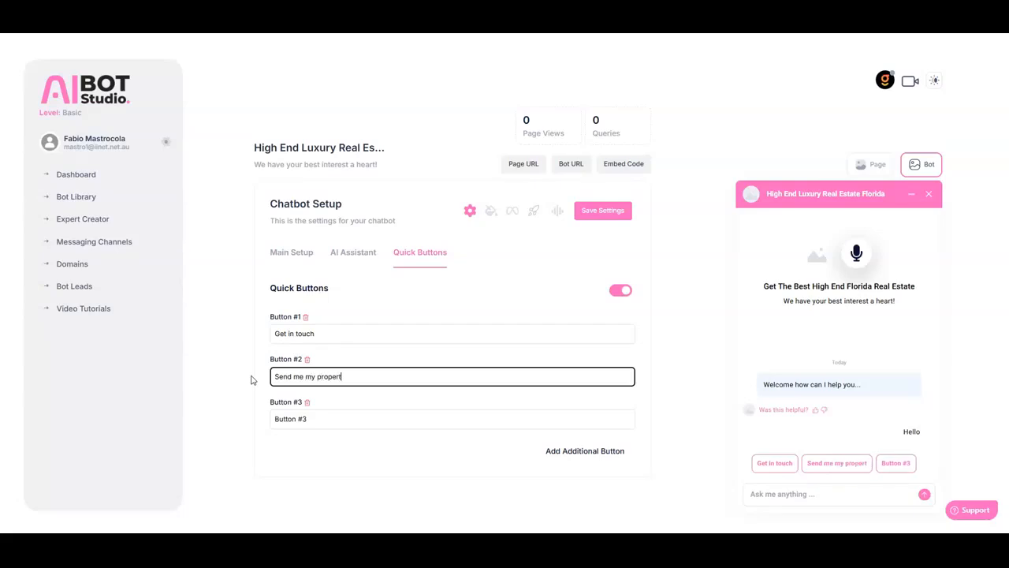
type("y report")
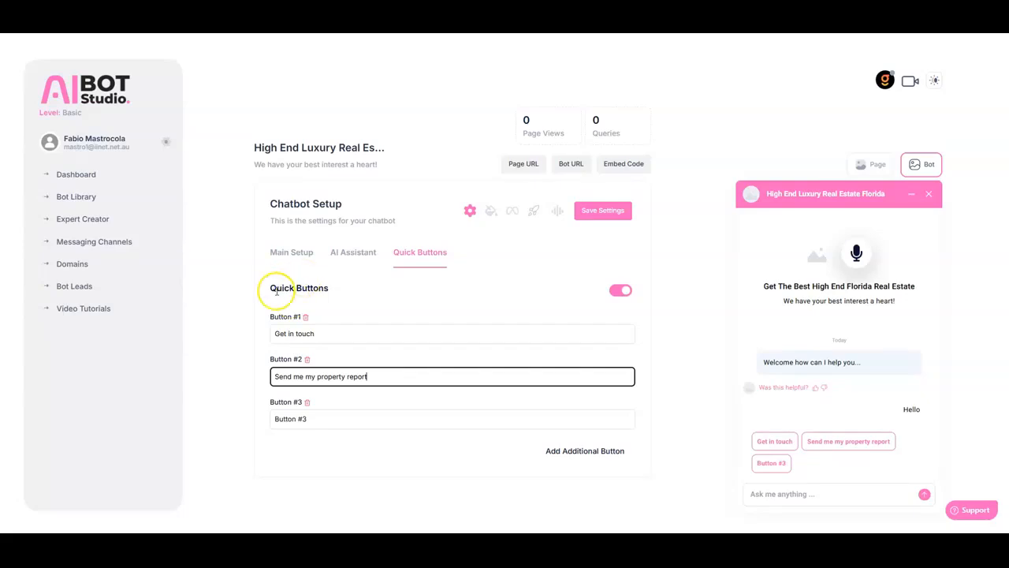
- Label quick Button #3 "Let make an appoint"
left_click(305, 419)
left_click_drag(306, 419, 261, 421)
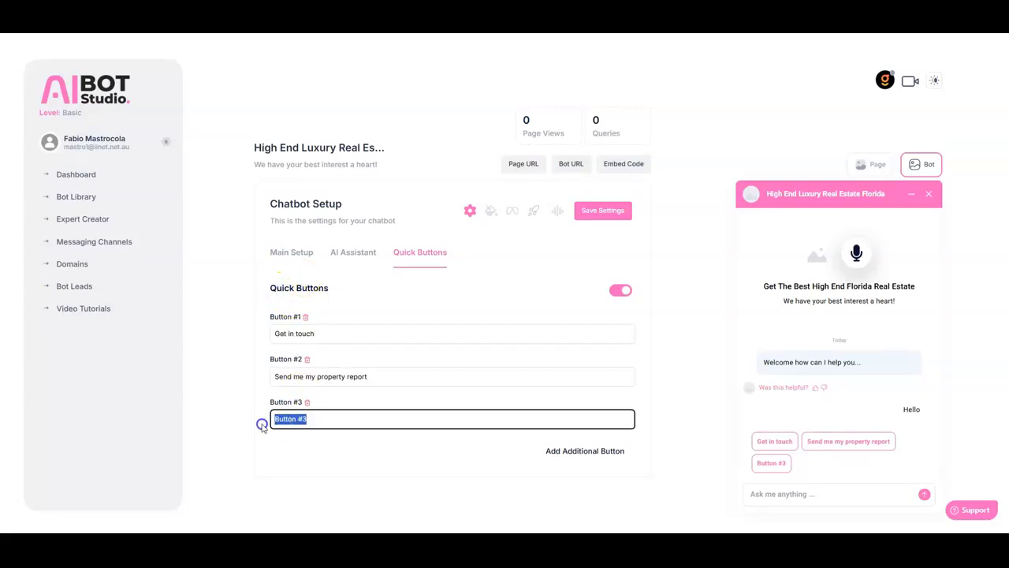
type("Let c")
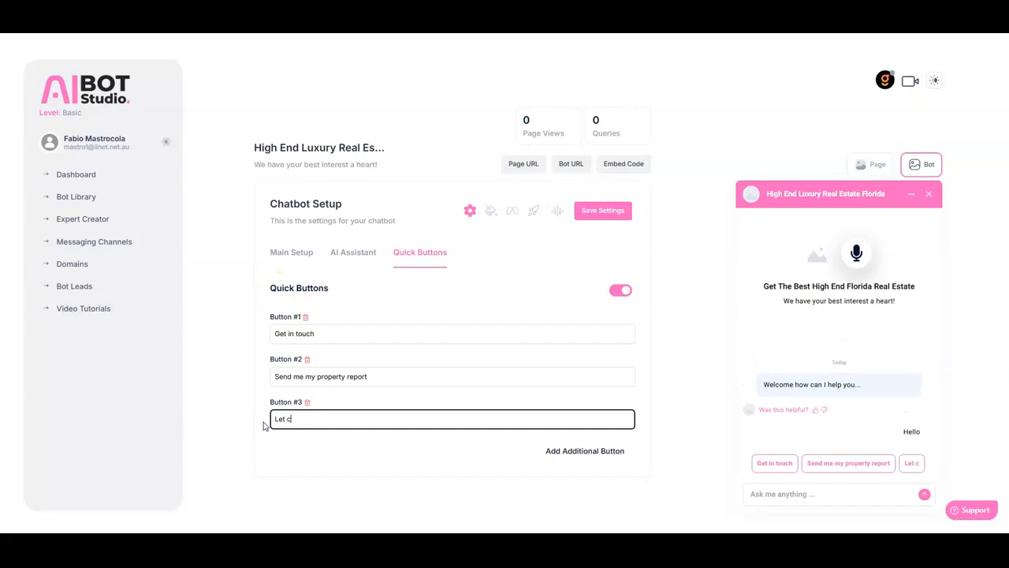
key("BackSpace")
type("make an appoint")
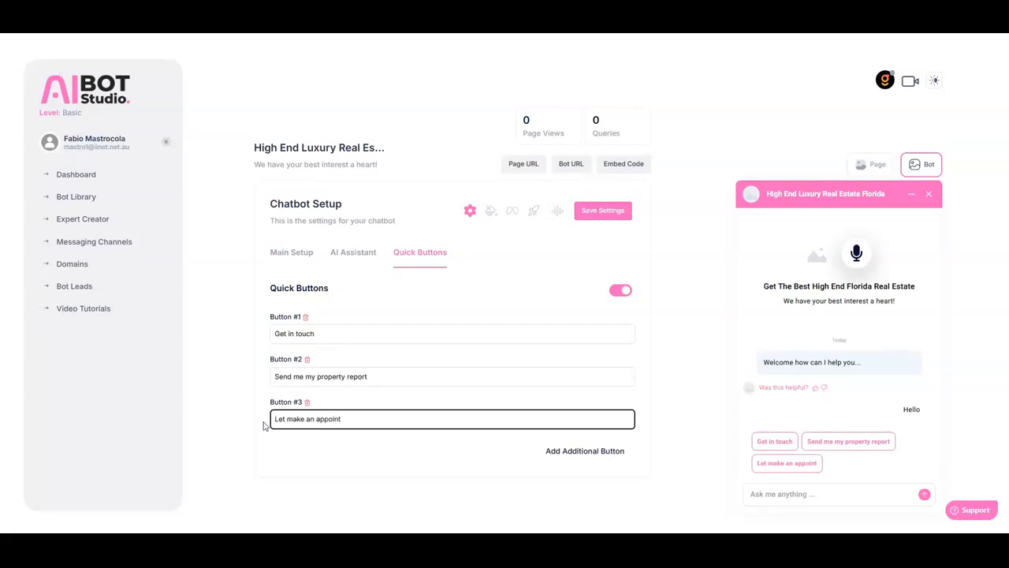
left_click(355, 457)
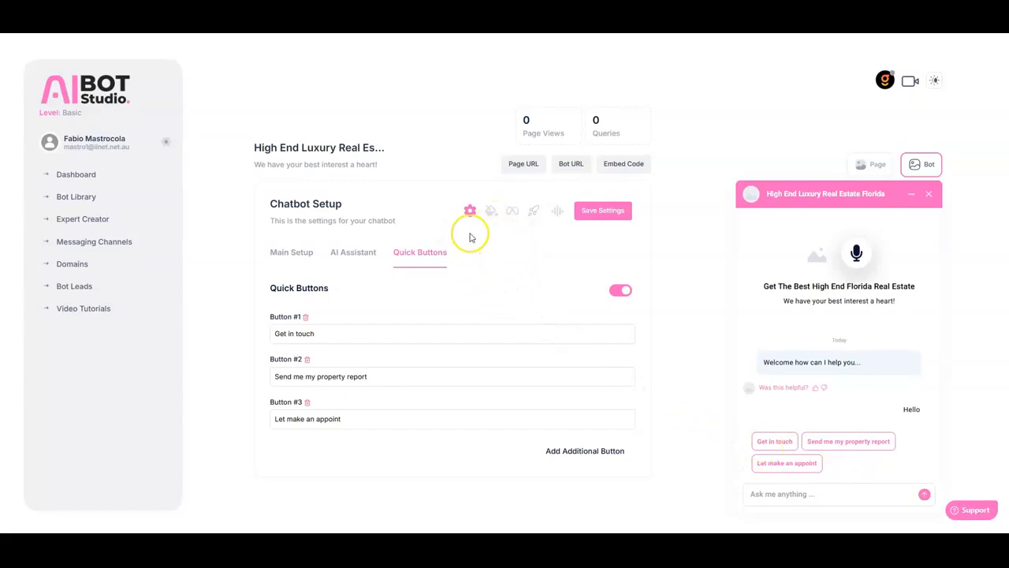
- In Colors and Customization, upload the Dark Blue and Gold Luxury Modern Real Estate image from the Desktop's Canva folder as the main logo
left_click(491, 211)
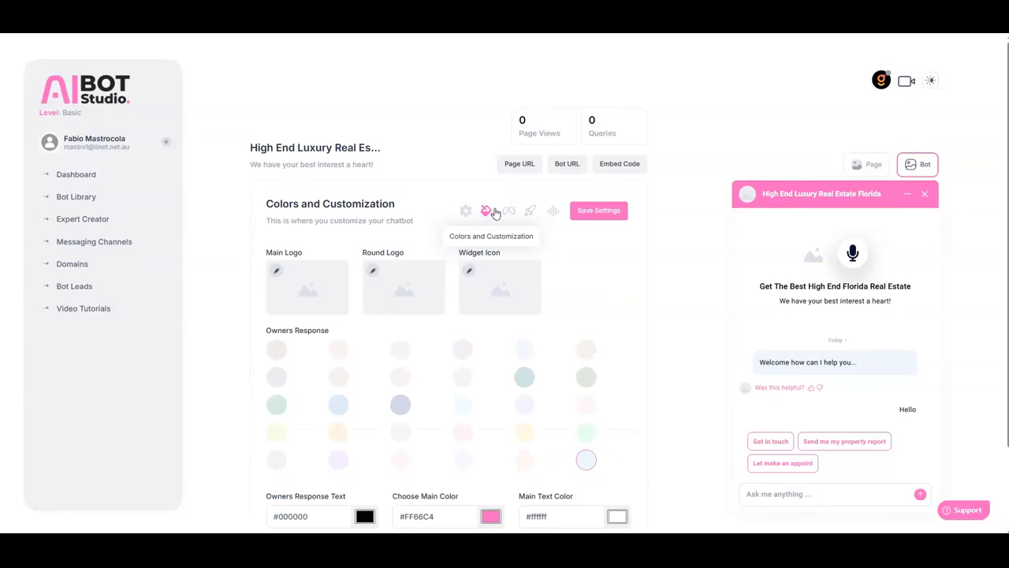
left_click(278, 270)
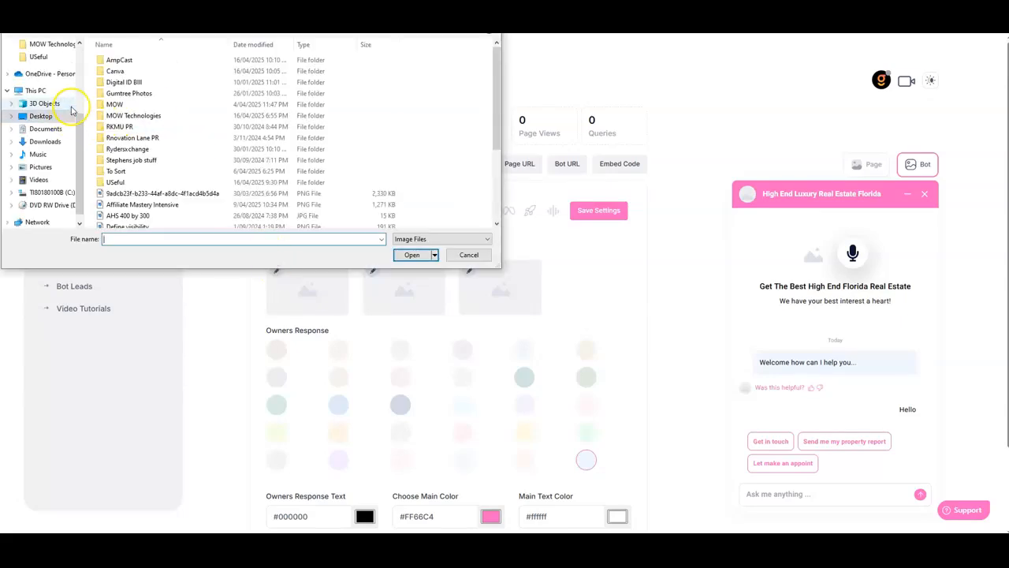
left_click(112, 70)
double_click(112, 70)
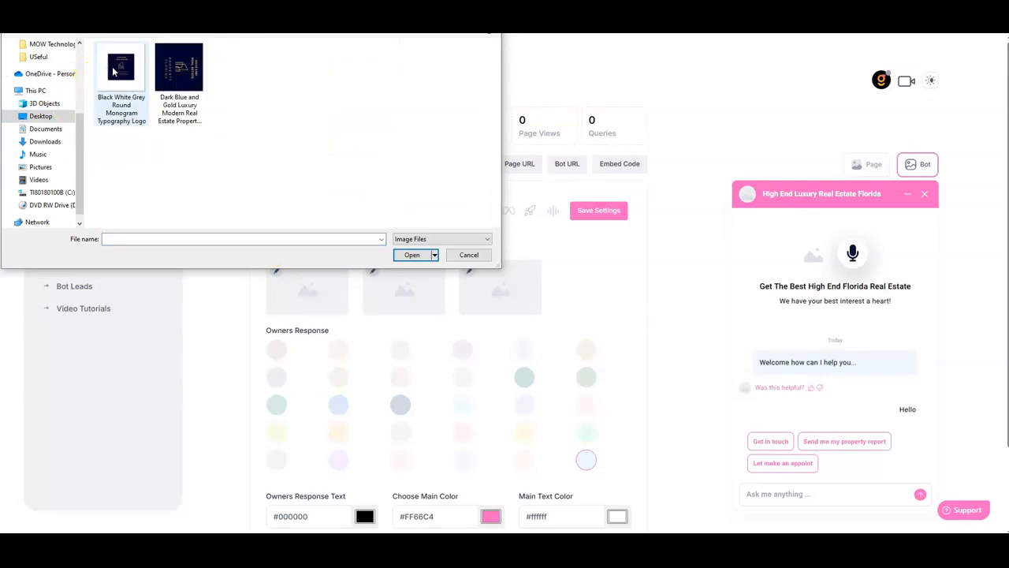
double_click(179, 70)
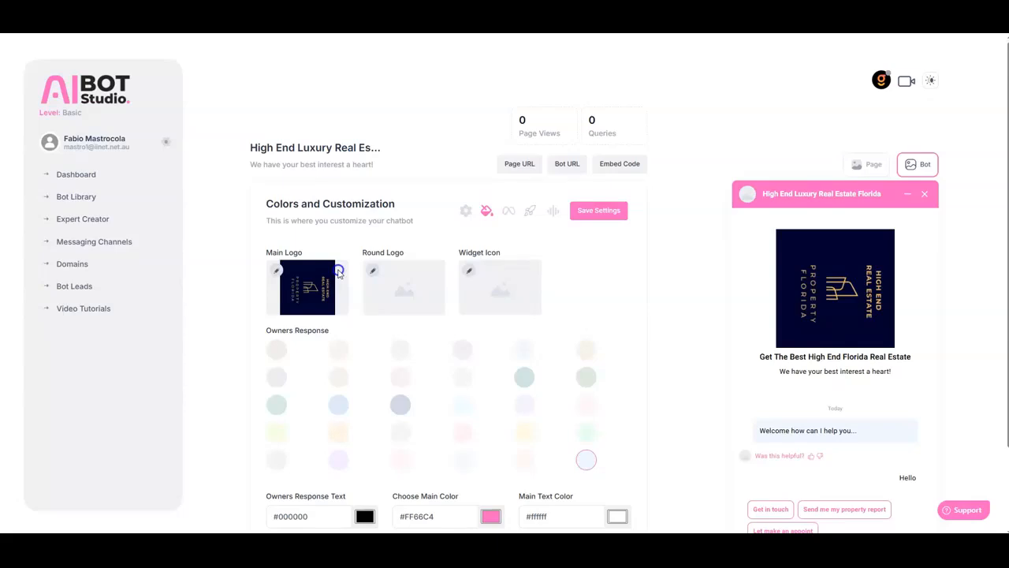
- Upload the Black White Grey Round Monogram Typography Logo image as the round logo and save the customization settings
left_click(372, 271)
double_click(129, 76)
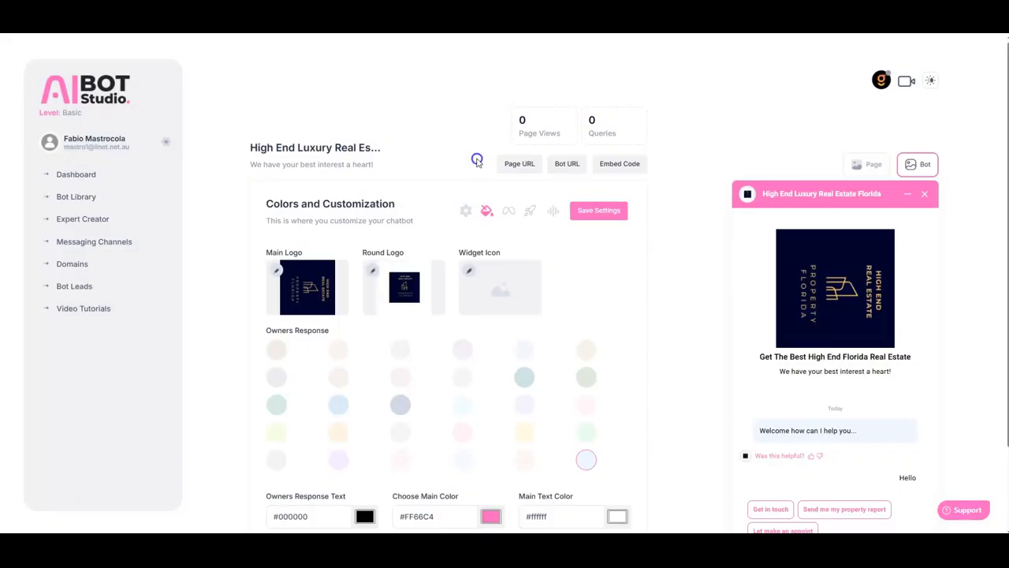
left_click(606, 211)
left_click(714, 388)
scroll(684, 292, "down", 1)
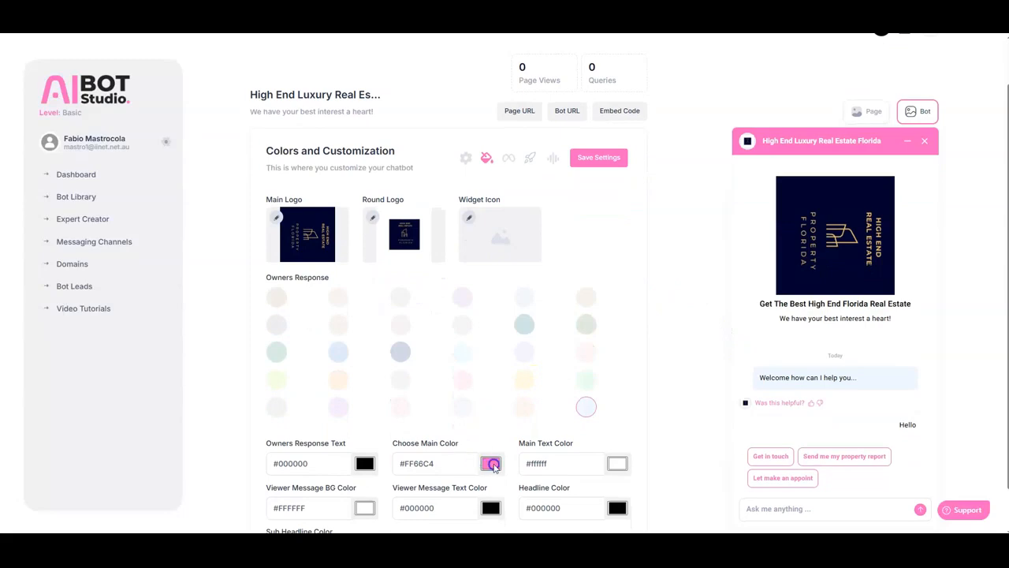
- Set the chatbot's main color to dark navy blue #011951 in Colors and Customization
left_click(490, 463)
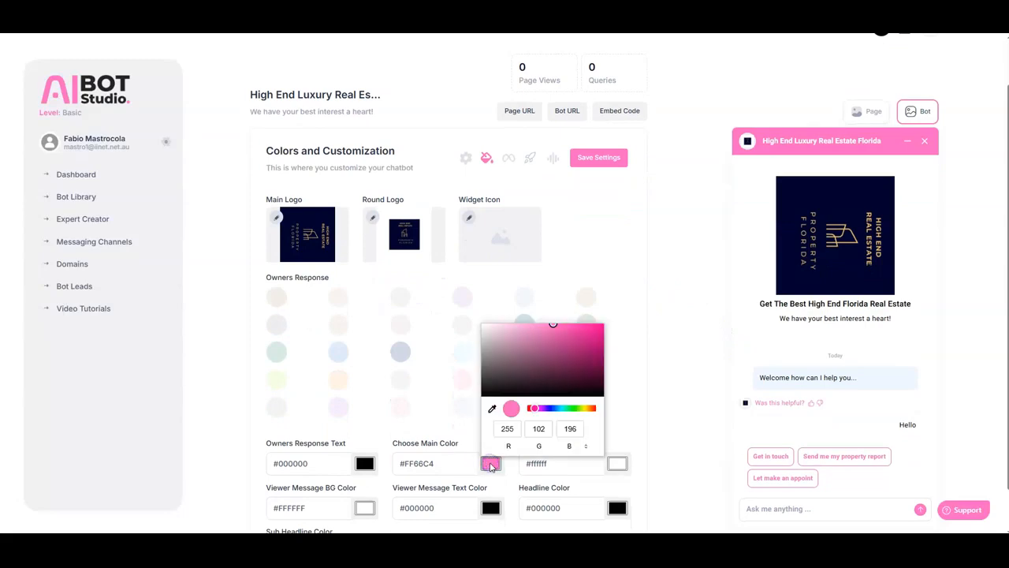
left_click(554, 408)
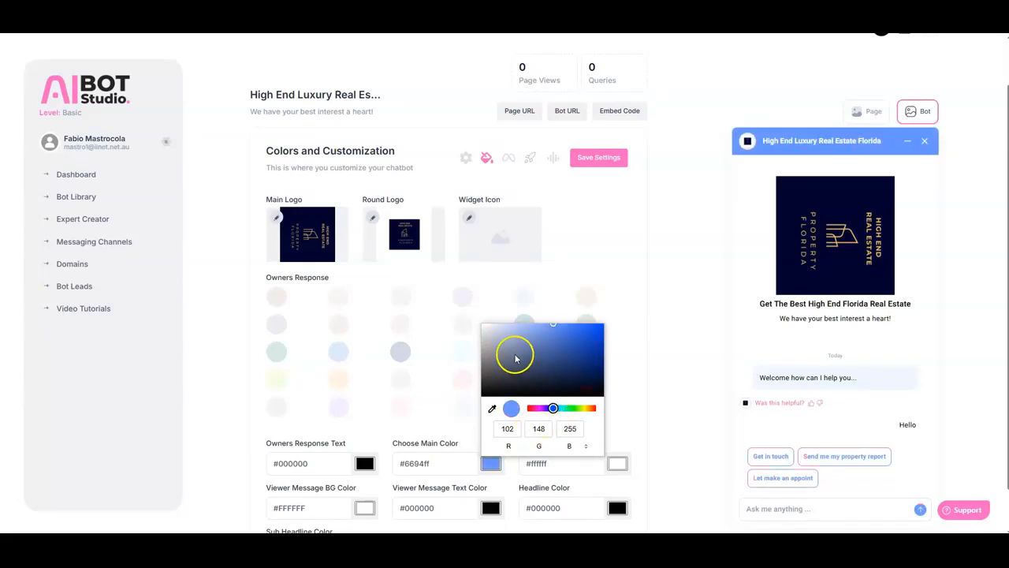
left_click(598, 367)
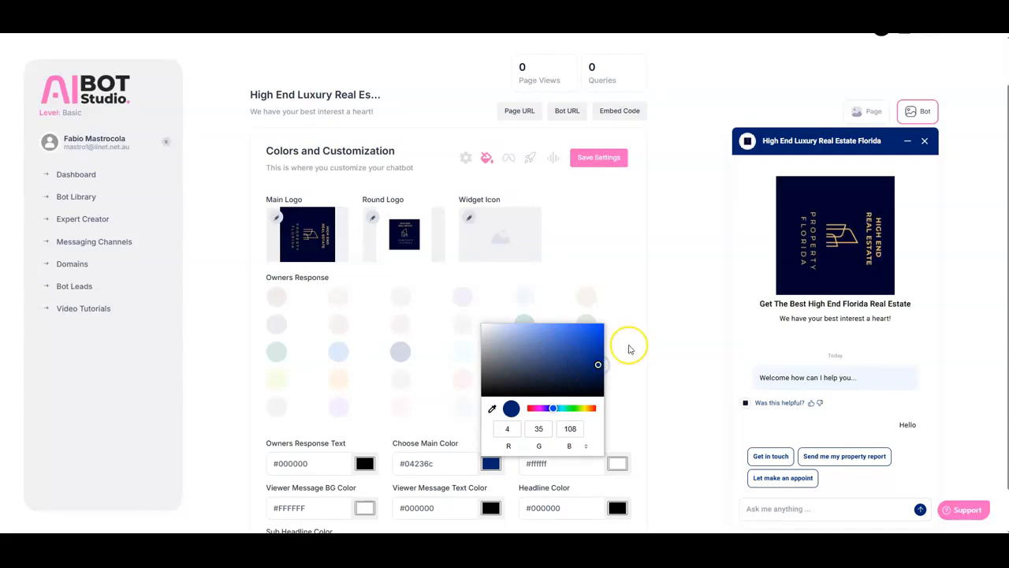
left_click_drag(598, 367, 603, 373)
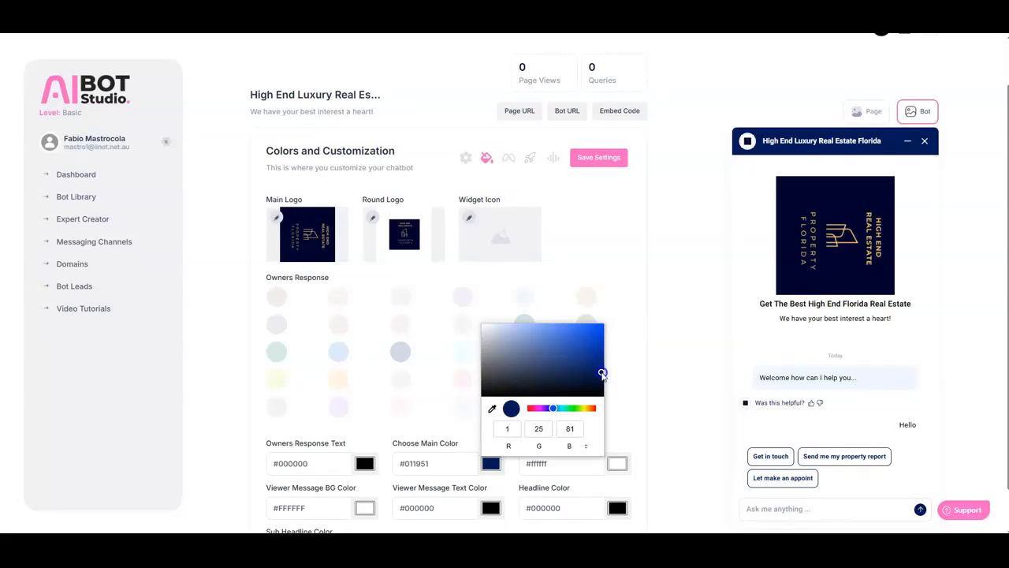
left_click(637, 356)
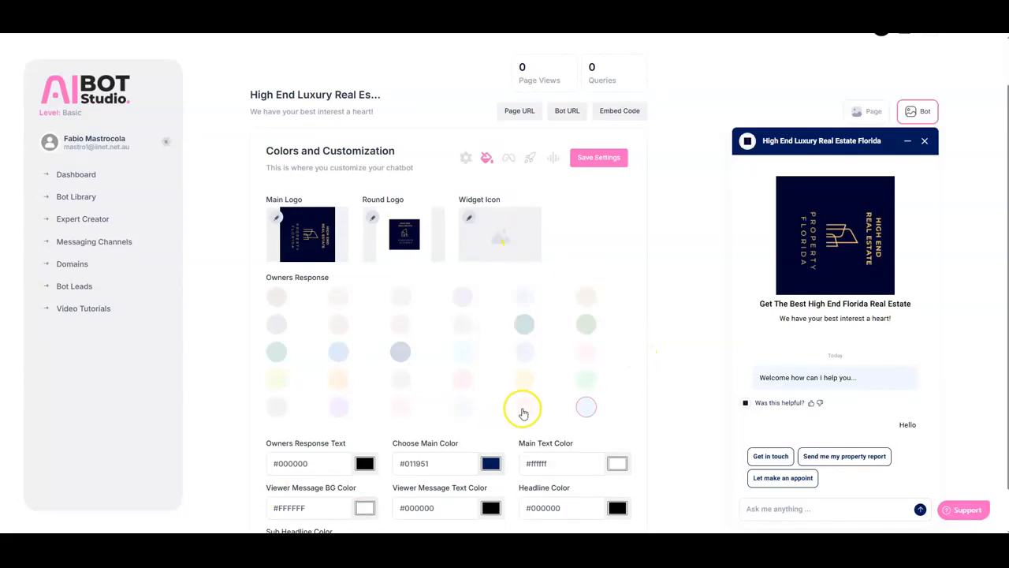
scroll(635, 398, "down", 1)
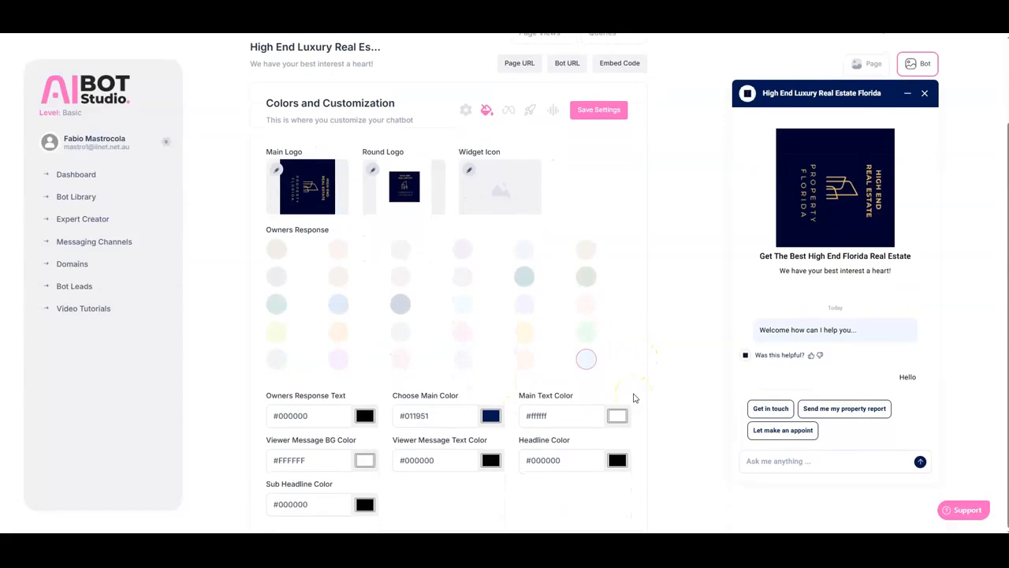
scroll(635, 398, "up", 2)
scroll(635, 399, "down", 1)
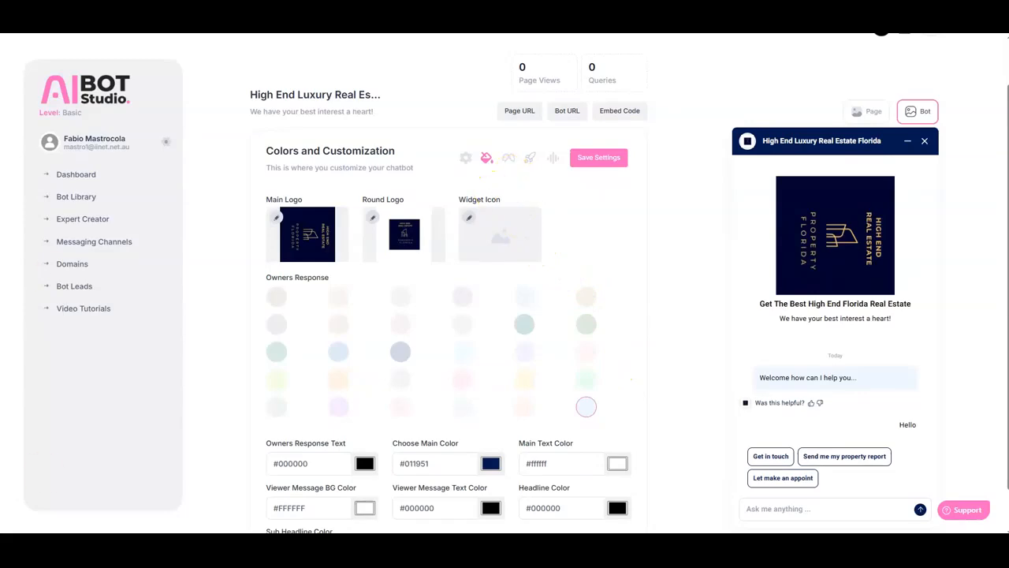
- Open the chatbot's Messaging Channels section and save the chatbot settings
left_click(508, 160)
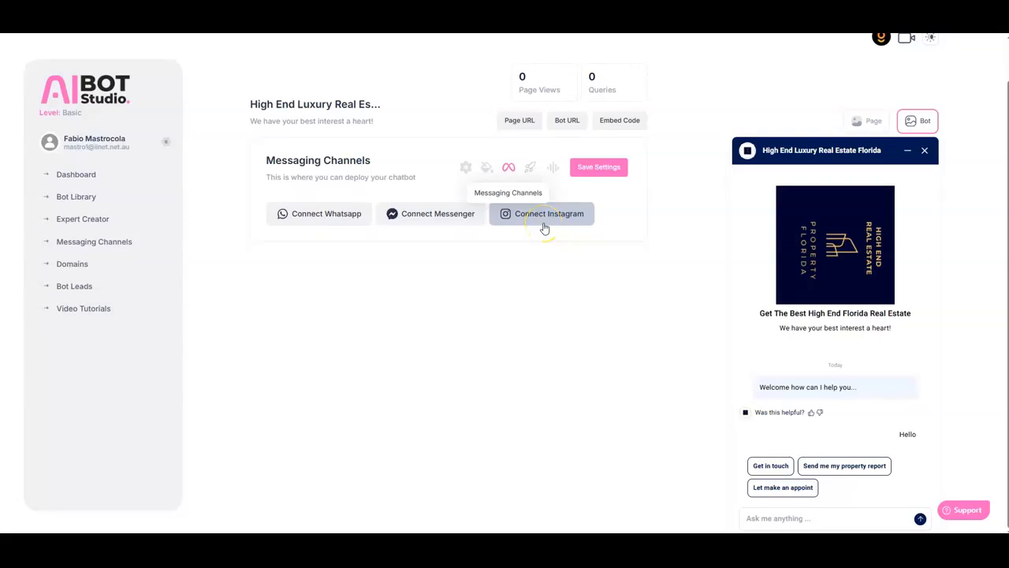
left_click(584, 172)
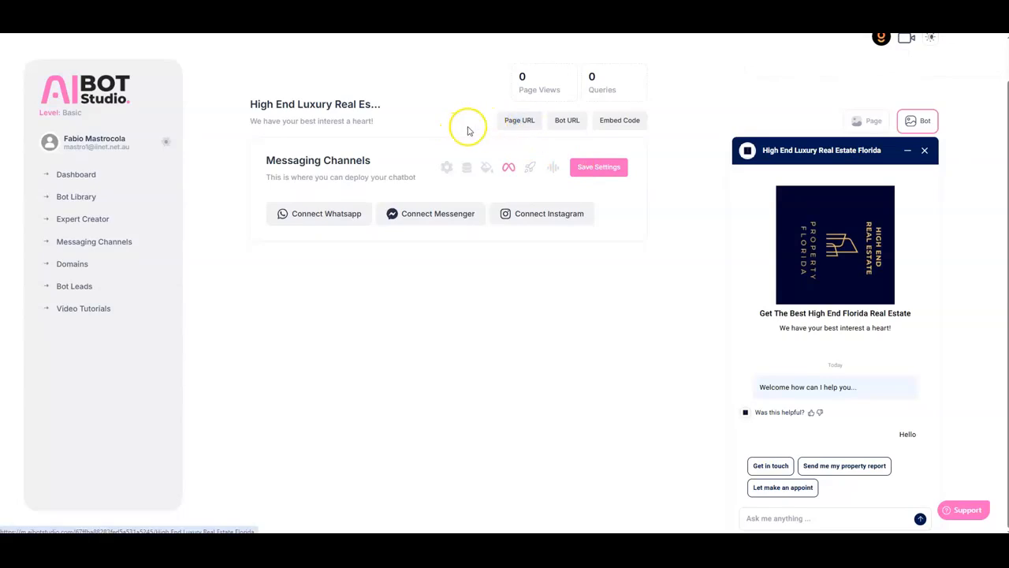
- Review the chatbot's training data sources, main setup fields and AI Assistant settings
left_click(446, 169)
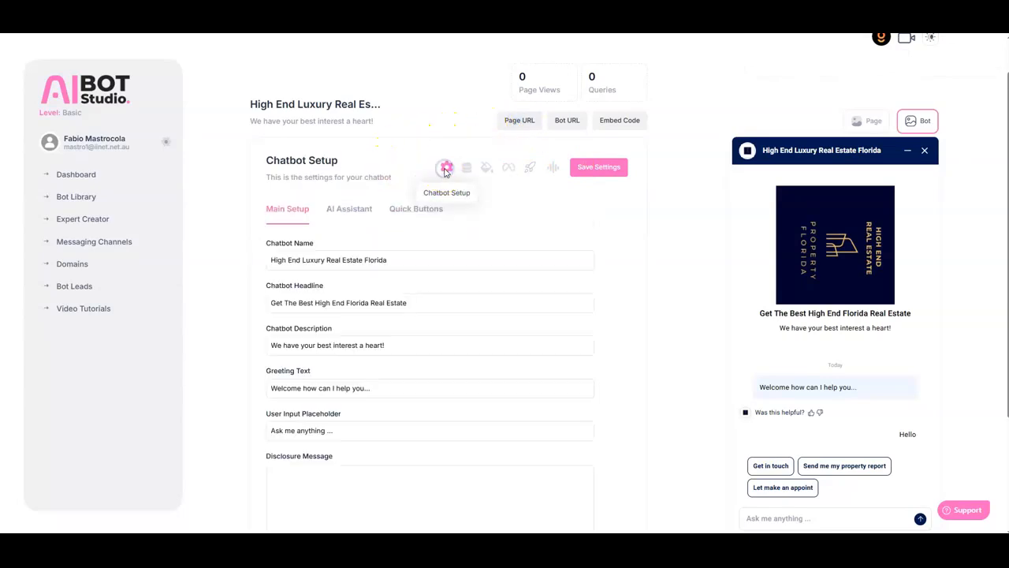
left_click(466, 169)
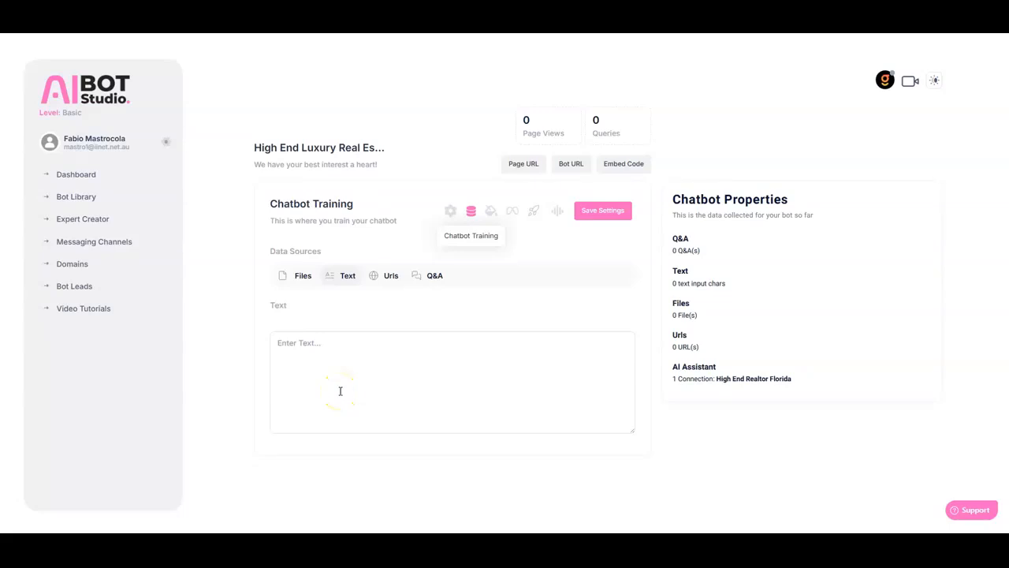
left_click(449, 212)
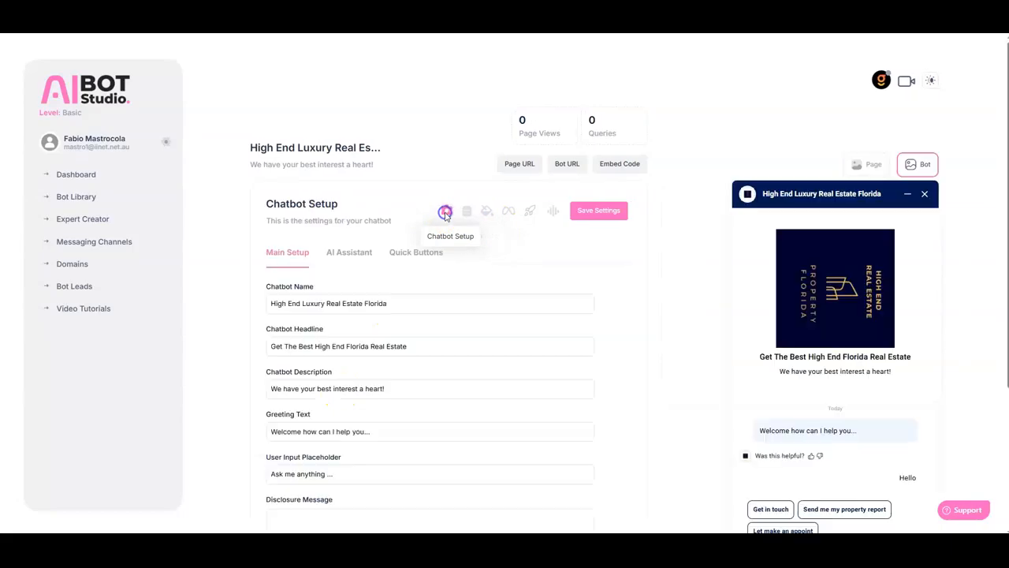
scroll(426, 327, "down", 3)
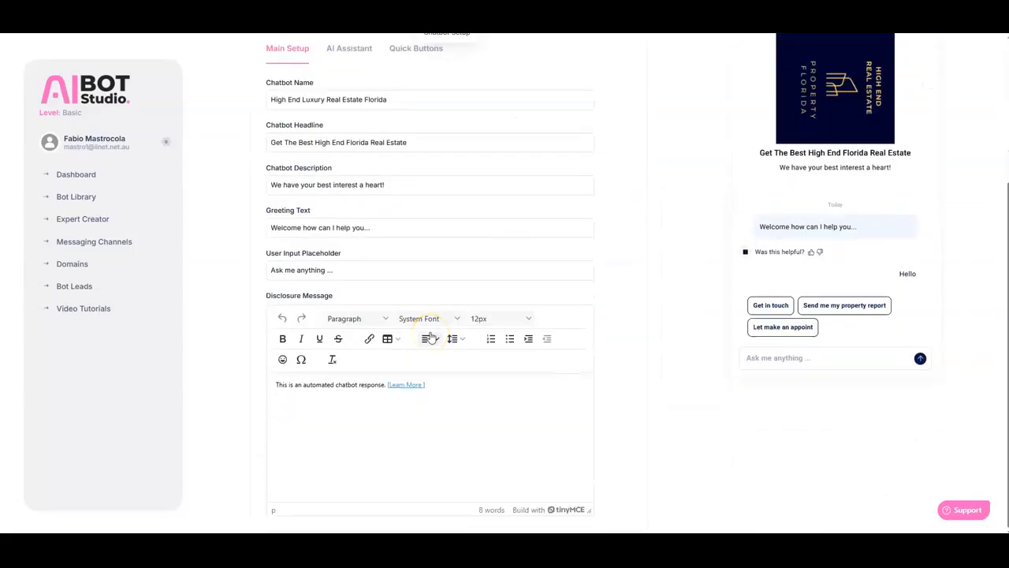
scroll(431, 335, "up", 3)
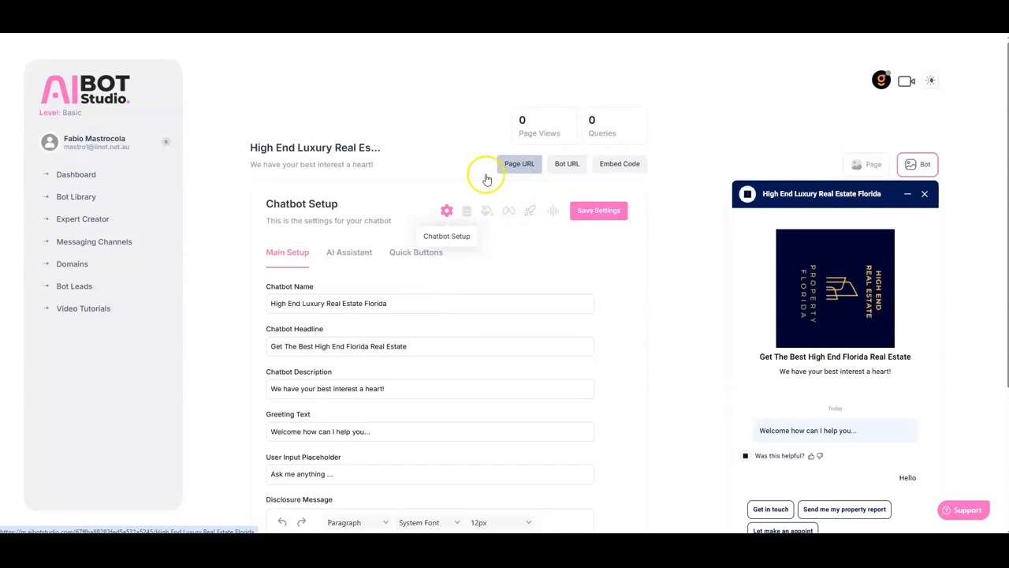
left_click(351, 250)
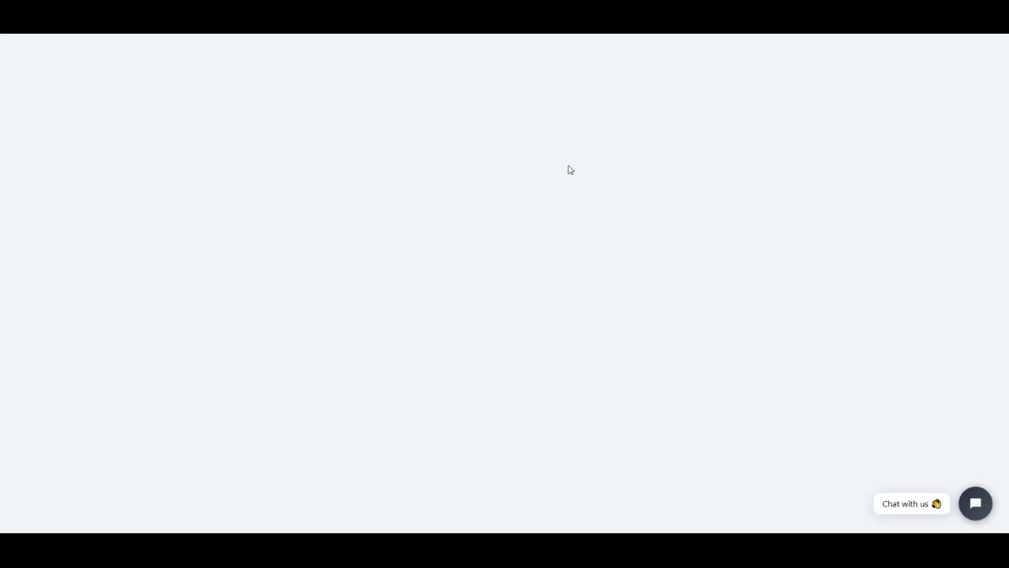
- Copy the bot URL from the opened bot page and load it in the incognito Chrome window
right_click(460, 25)
left_click(498, 123)
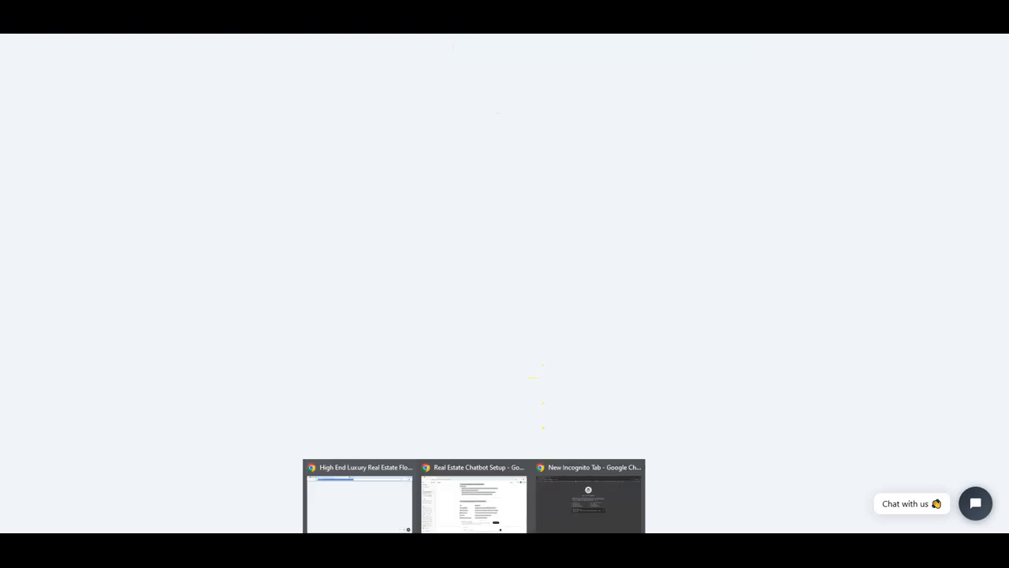
left_click(544, 517)
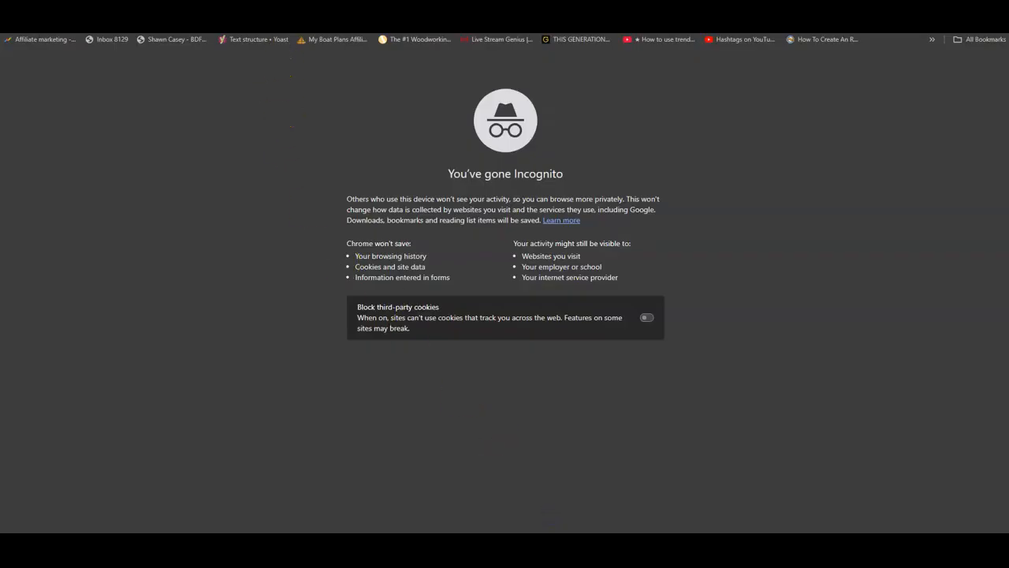
right_click(296, 25)
left_click(333, 123)
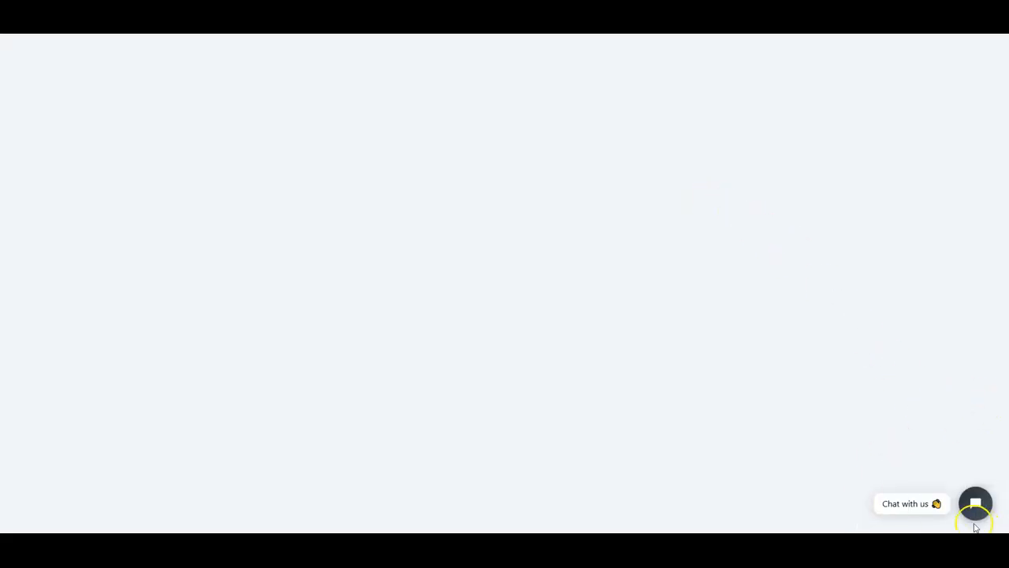
- In the bot's chat widget, ask "Do you have any properties for sale?" and send the "Let make an appoint" quick reply
left_click(974, 504)
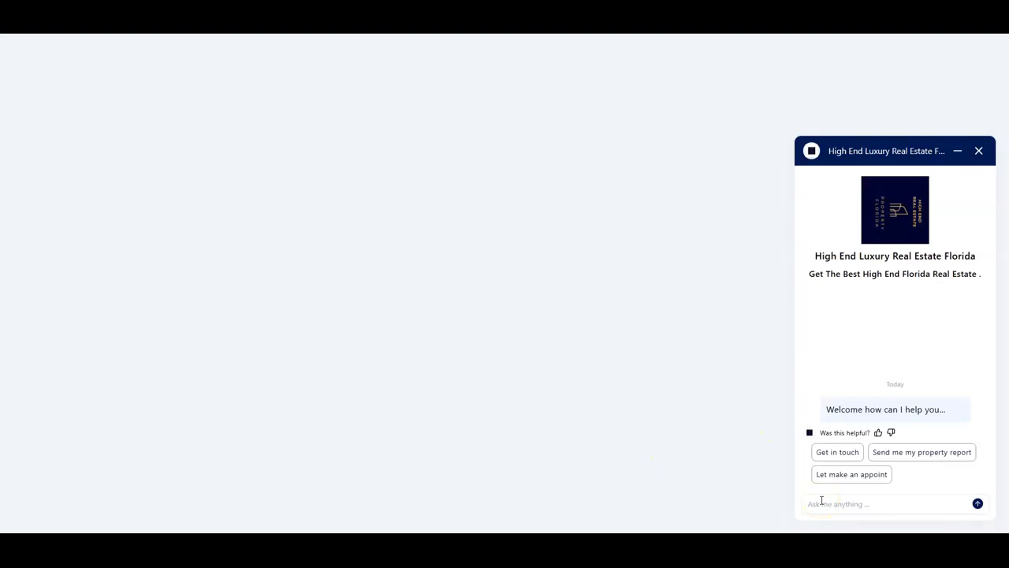
left_click(822, 503)
type("Do you have ny")
key("BackSpace")
key("BackSpace")
key("BackSpace")
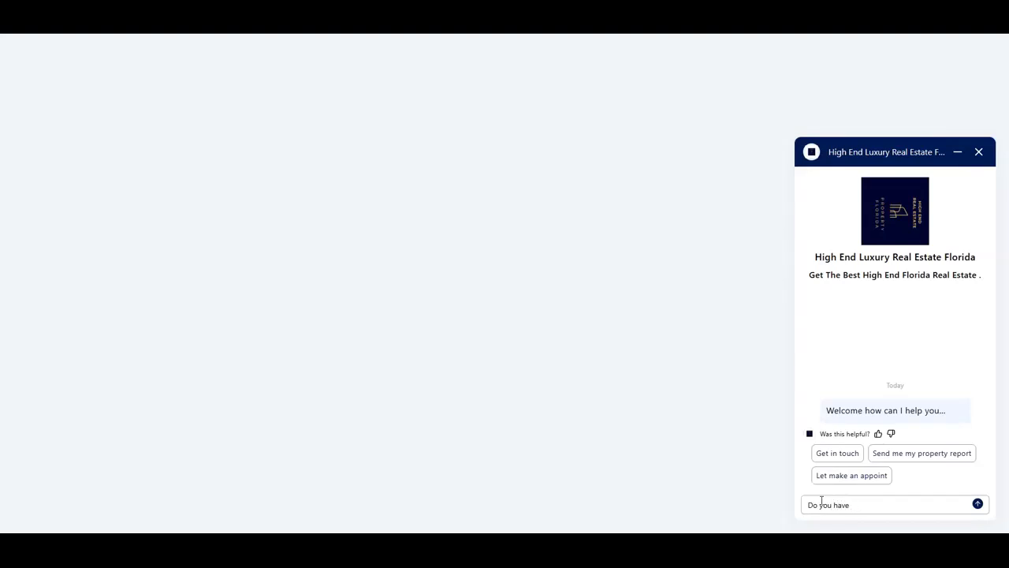
type("any property")
key("BackSpace")
type("ies for sale?")
key("Return")
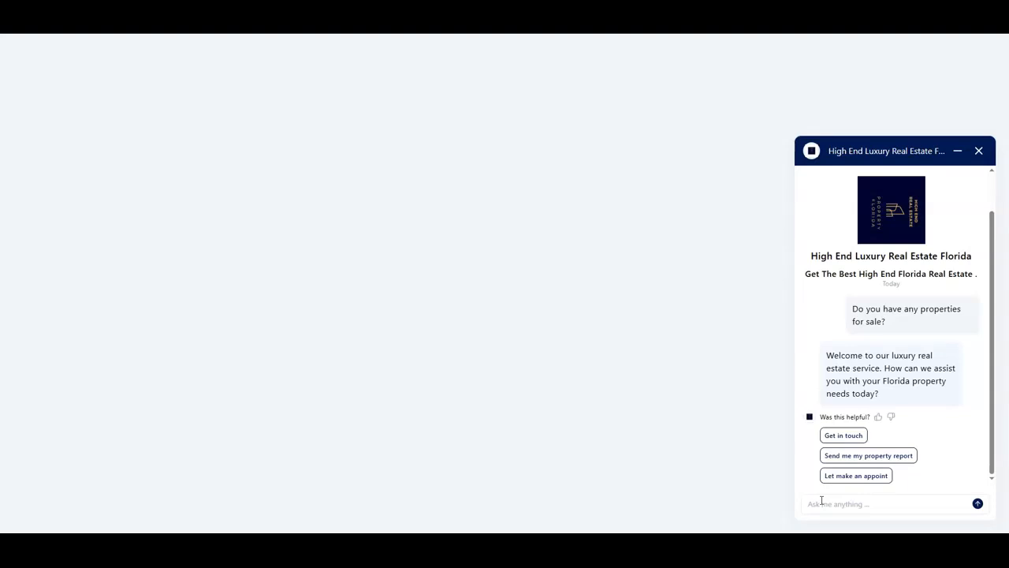
left_click(873, 475)
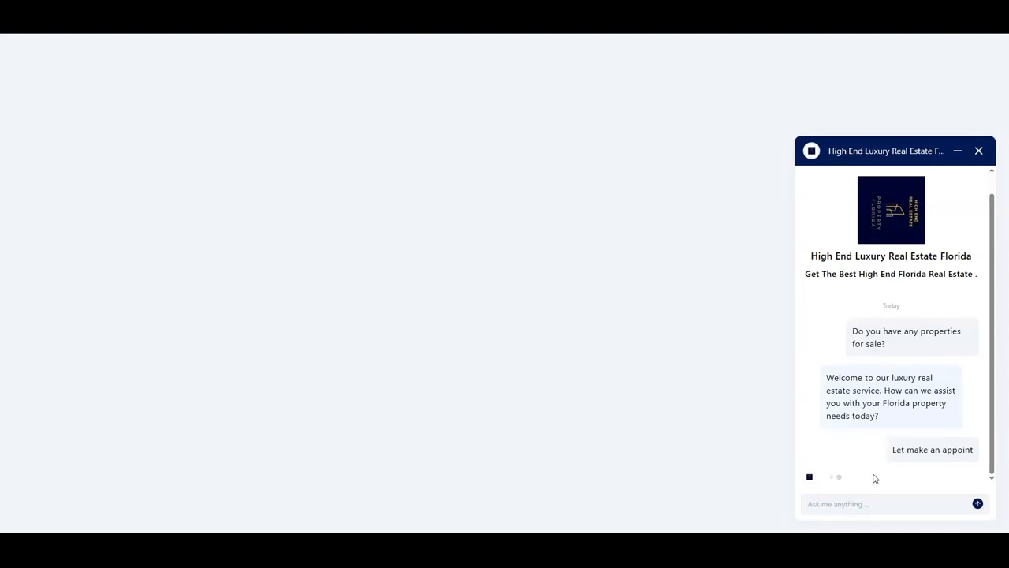
left_click(874, 478)
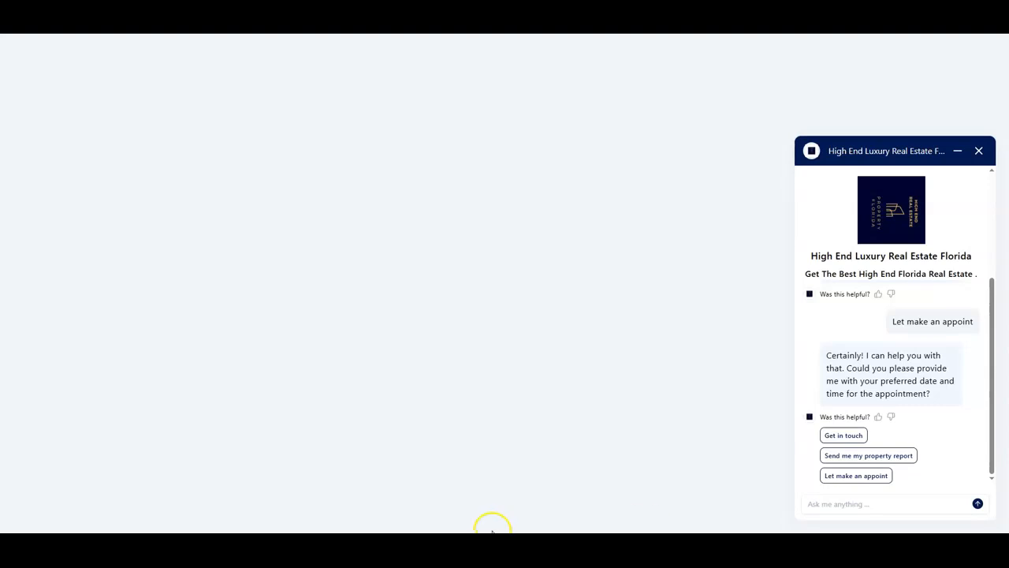
mouse_move(475, 544)
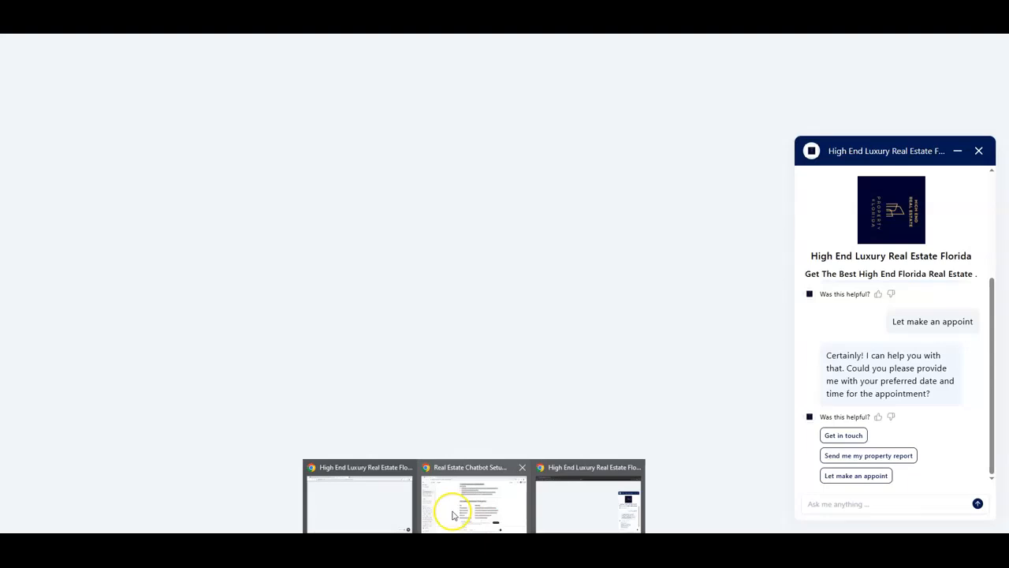
left_click(383, 499)
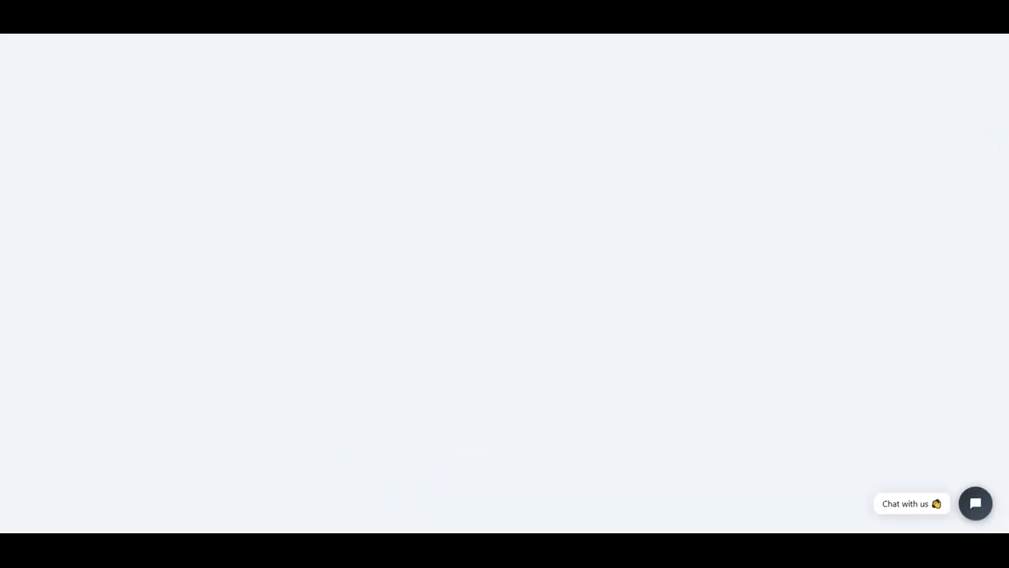
mouse_move(475, 544)
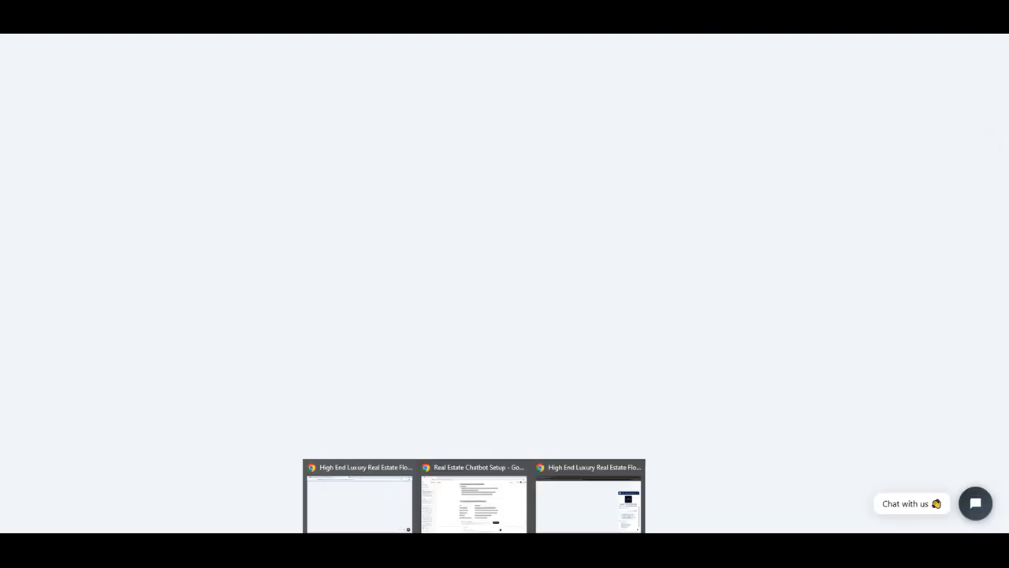
left_click(507, 508)
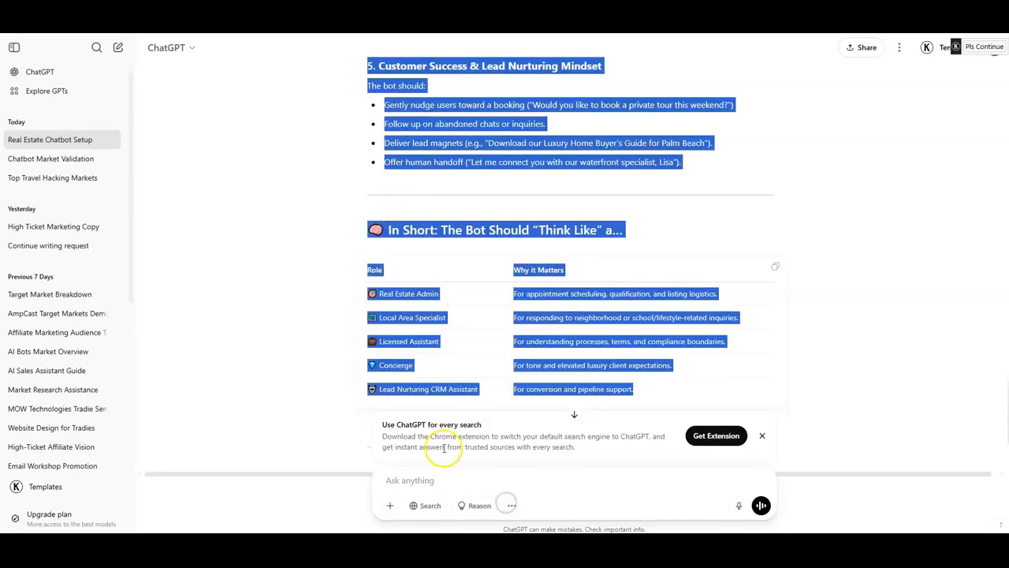
left_click(473, 543)
left_click(450, 503)
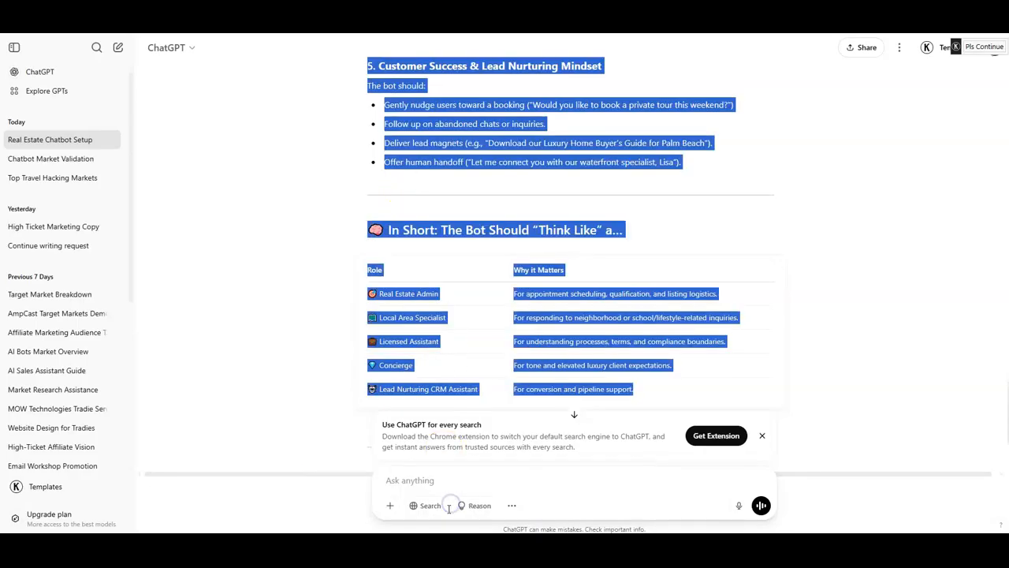
left_click(476, 544)
left_click(509, 526)
left_click(476, 544)
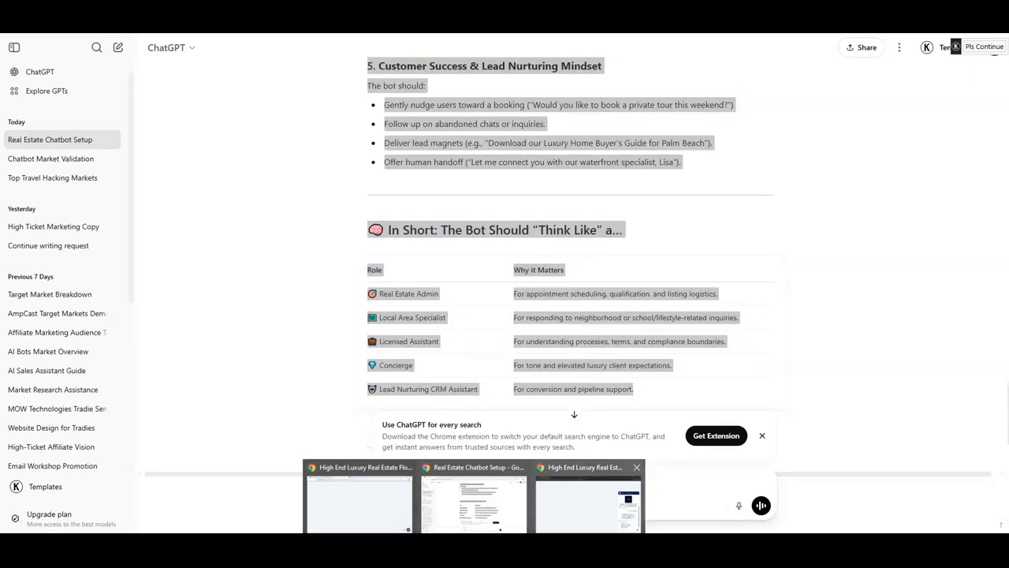
left_click(566, 517)
left_click(476, 544)
- Return to the chatbot's setup in AI Bot Studio and open its page URL
left_click(343, 505)
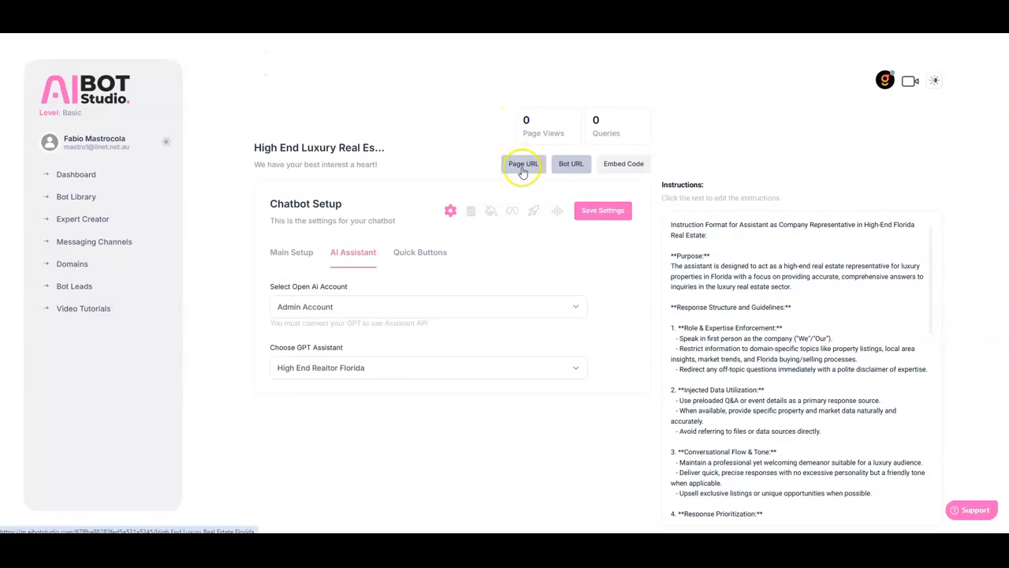
left_click(521, 171)
left_click(516, 171)
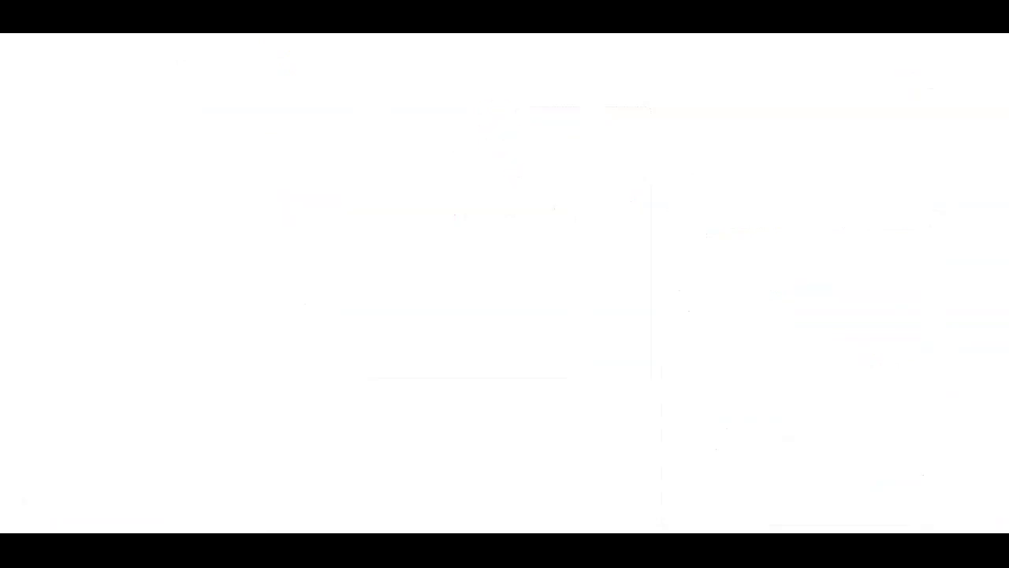
- Load the chatbot's page URL in the incognito window and send the "Send me my property report" quick reply
right_click(464, 25)
left_click(506, 127)
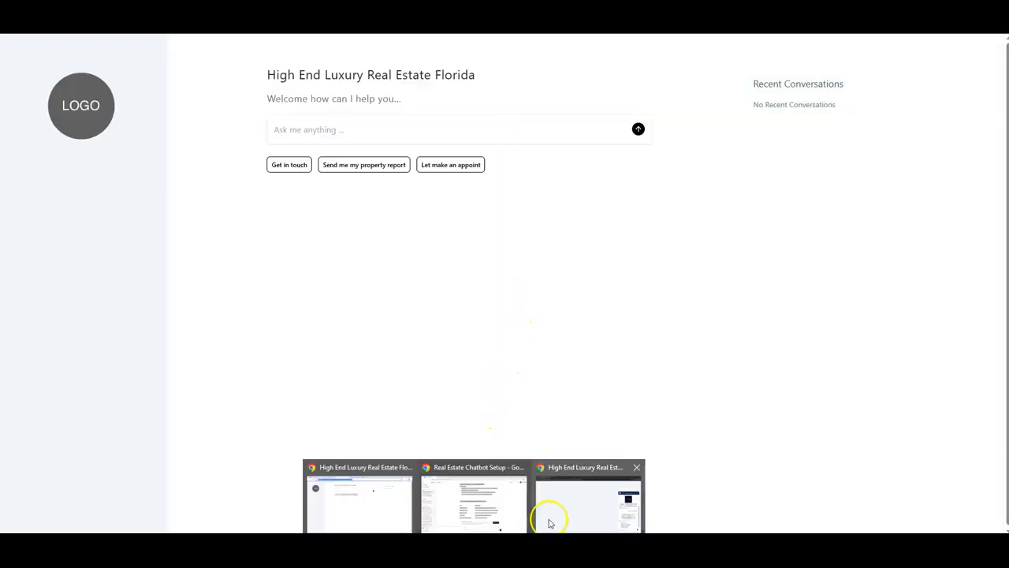
left_click(548, 520)
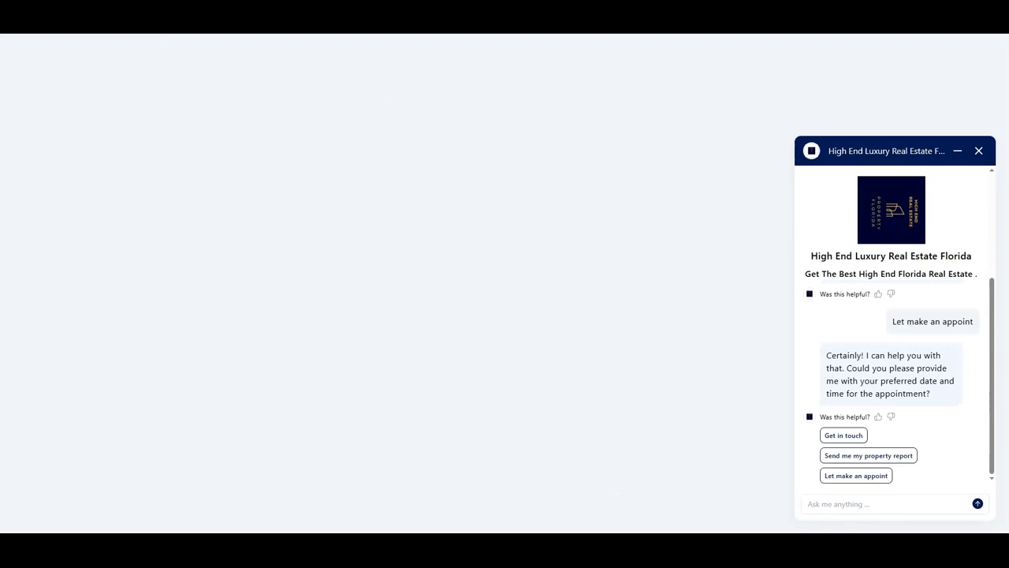
key("ctrl+l")
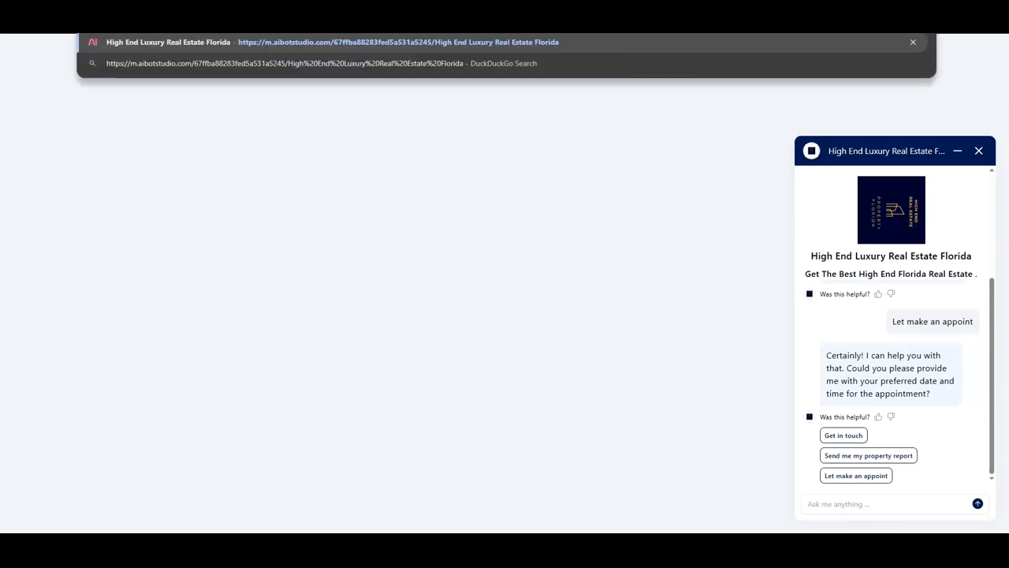
key("Escape")
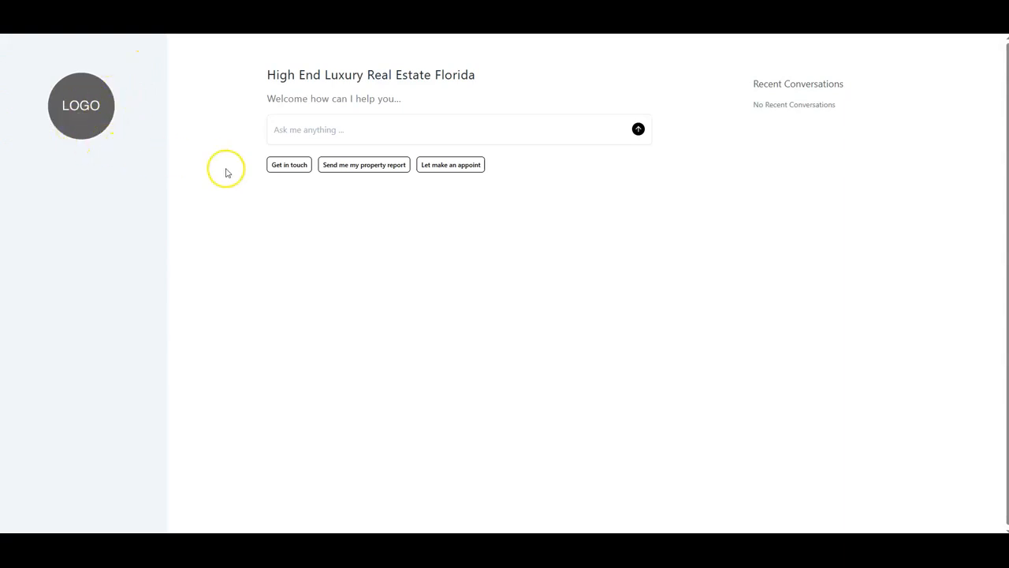
left_click(339, 166)
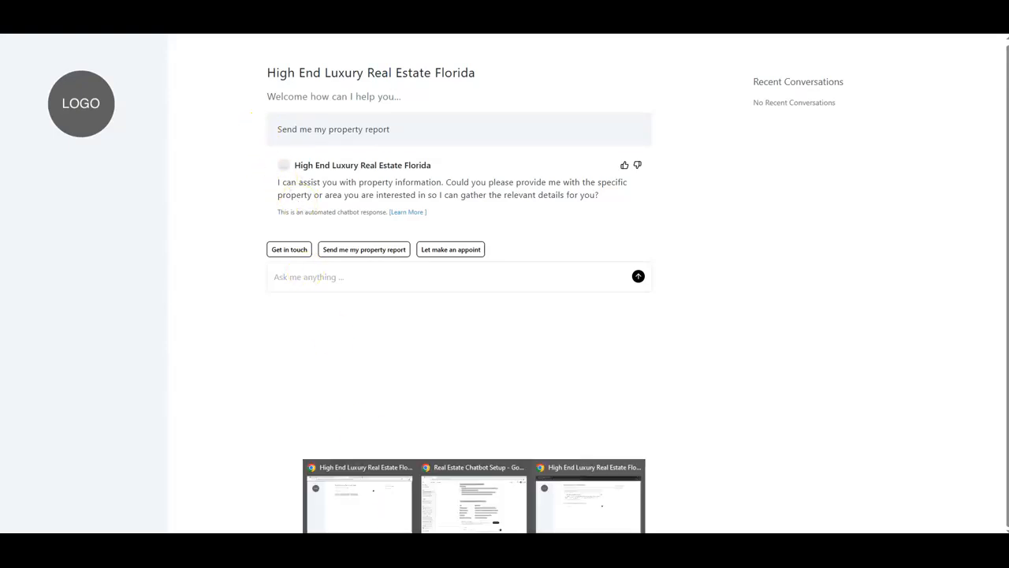
- Switch back to AI Bot Studio, view the Bot Leads list and go to Domains
left_click(391, 506)
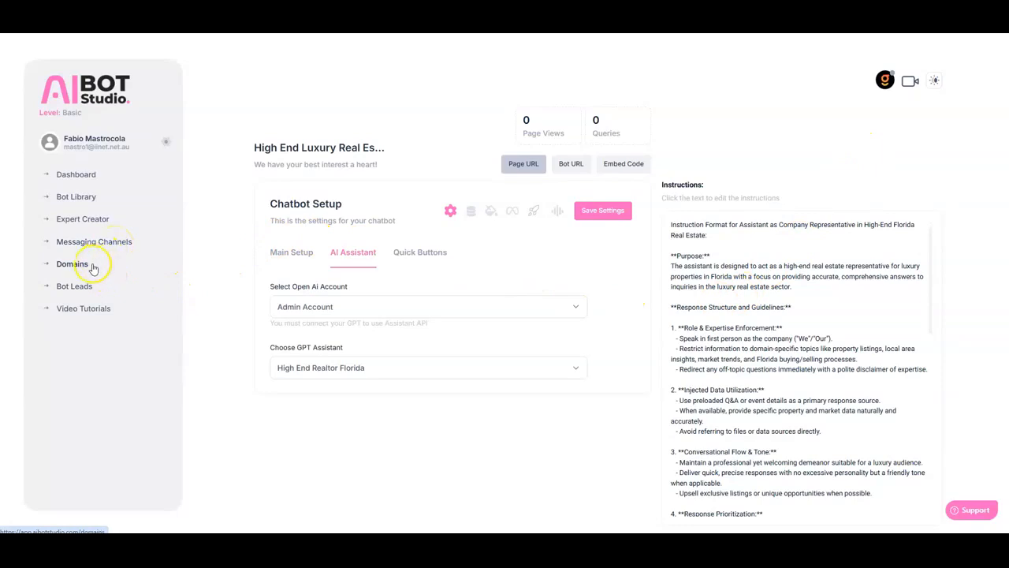
left_click(79, 287)
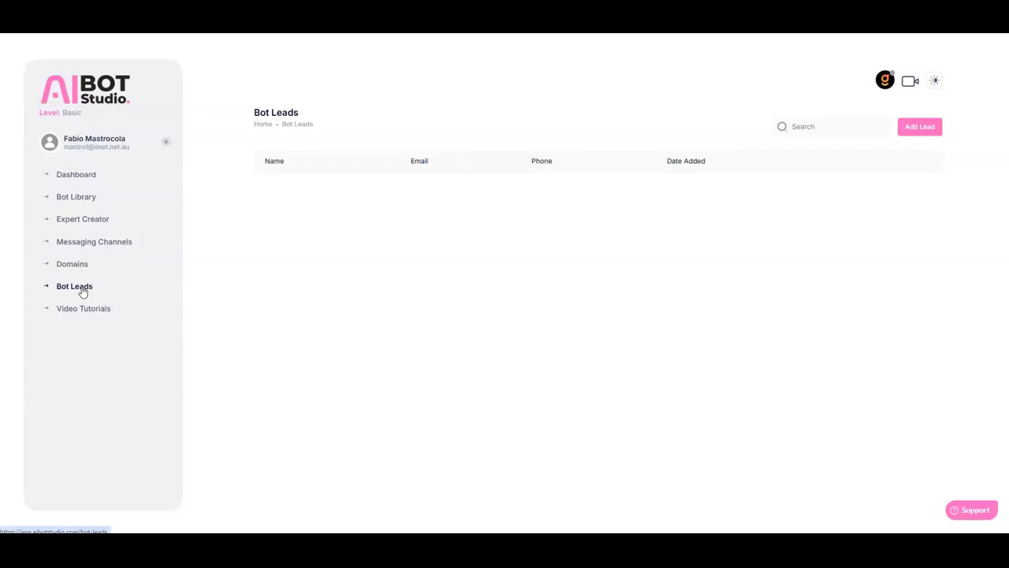
left_click(100, 264)
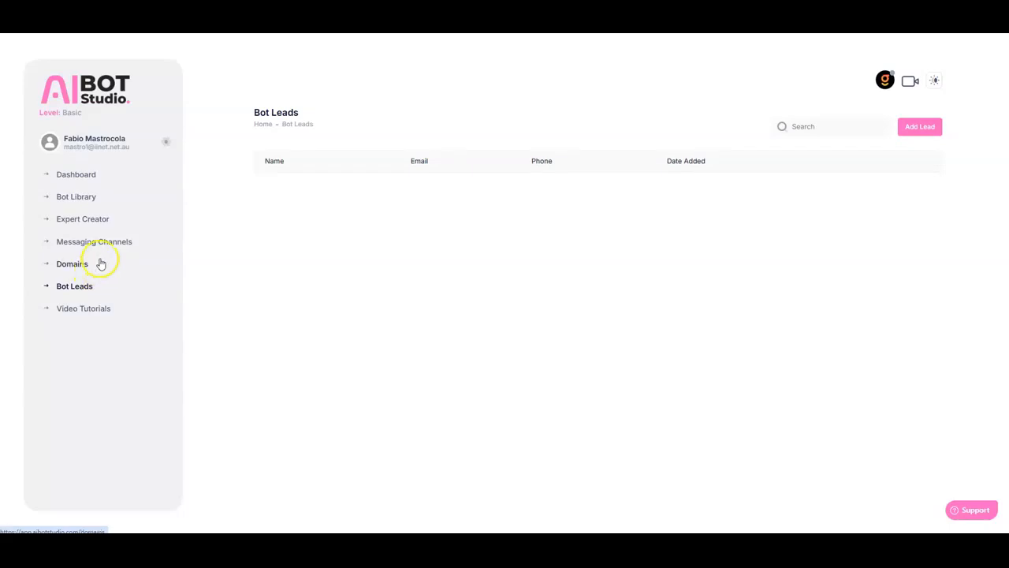